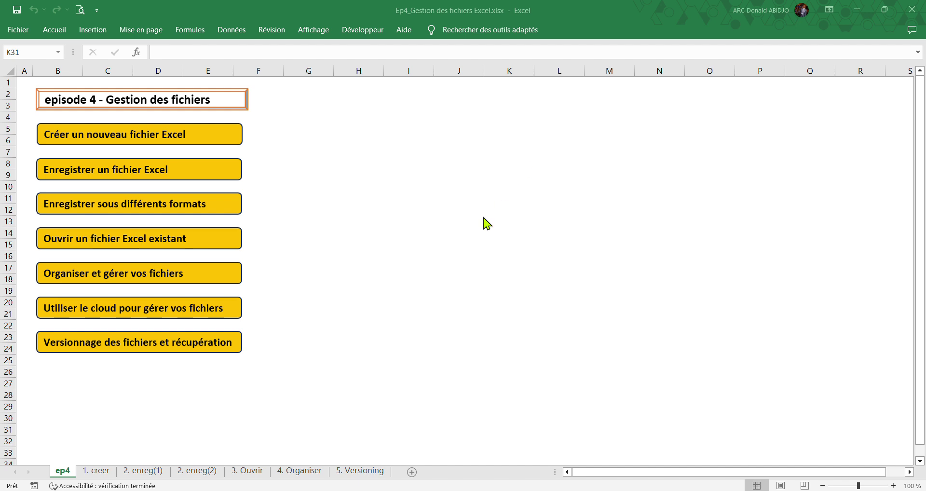
Go to the "1. creer" worksheet and select cell B3.
left_click(94, 475)
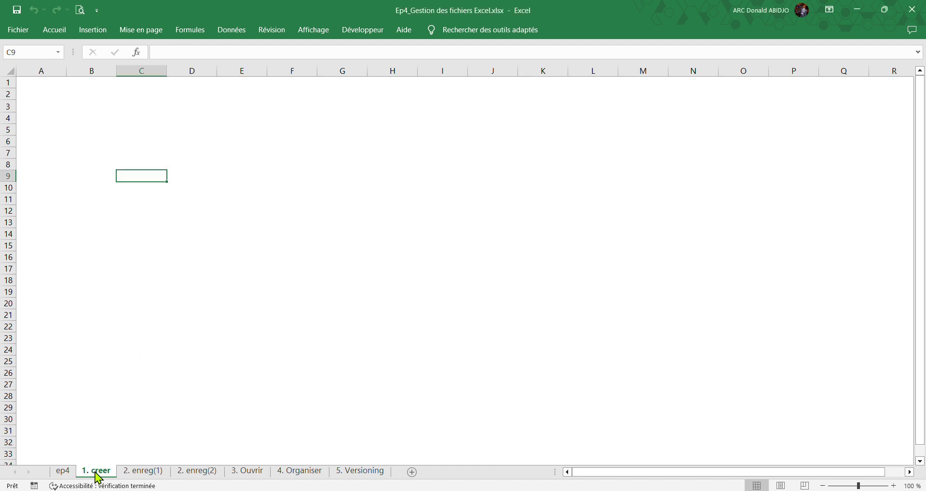
left_click(139, 152)
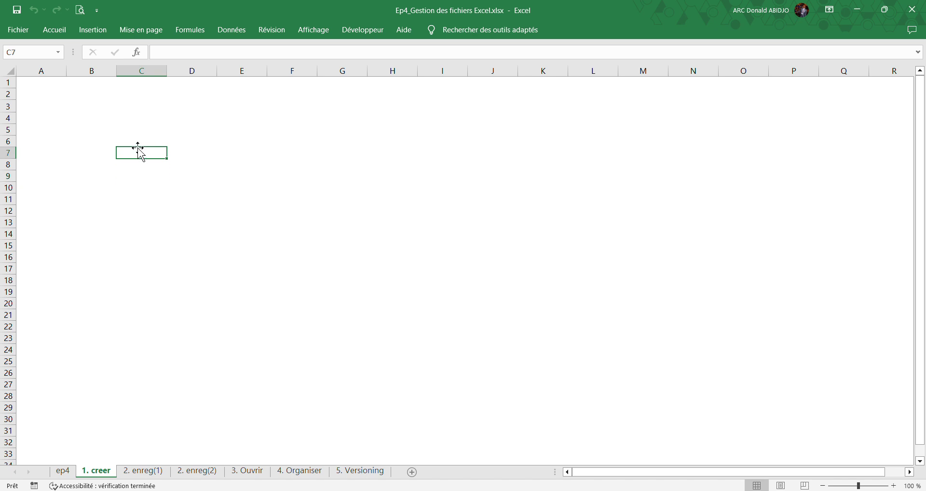
left_click(75, 105)
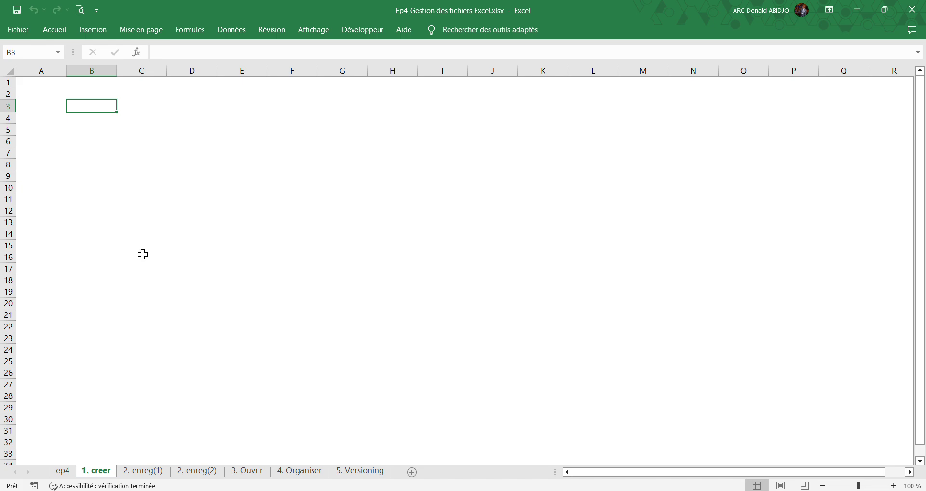
Create a new blank workbook.
left_click(23, 40)
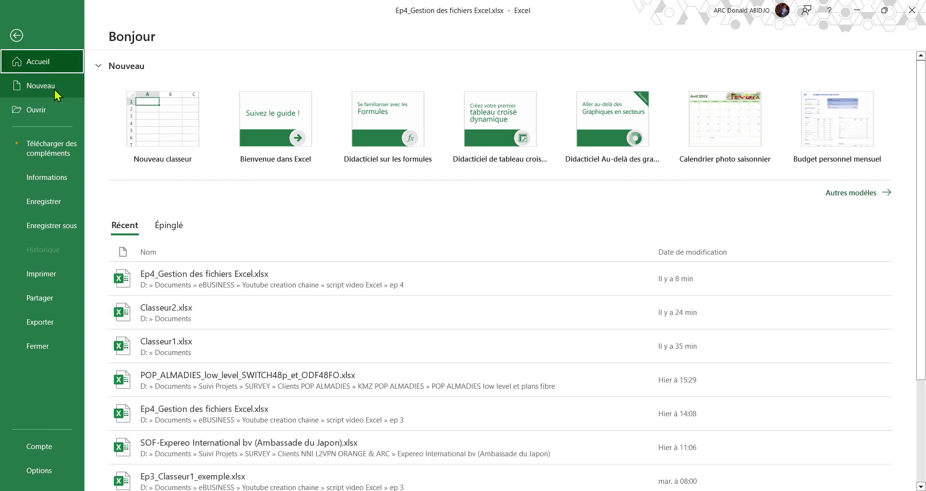
left_click(16, 35)
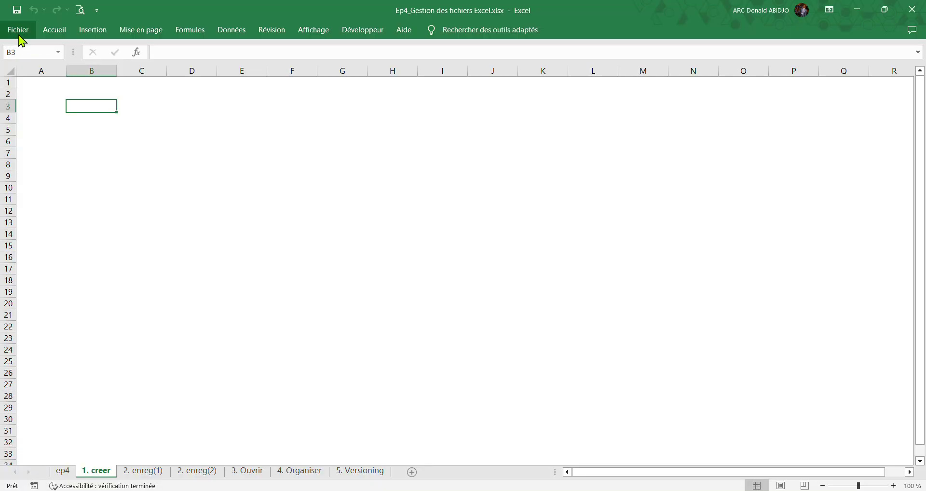
left_click(21, 34)
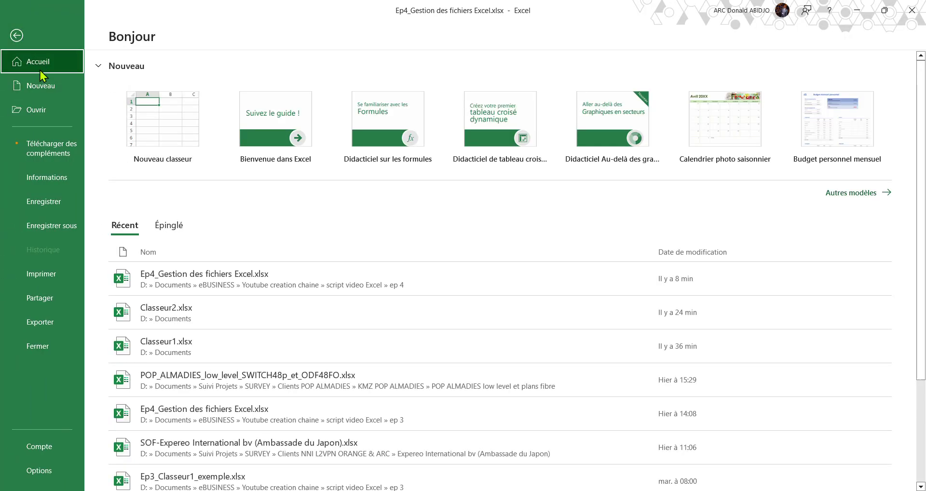
left_click(48, 88)
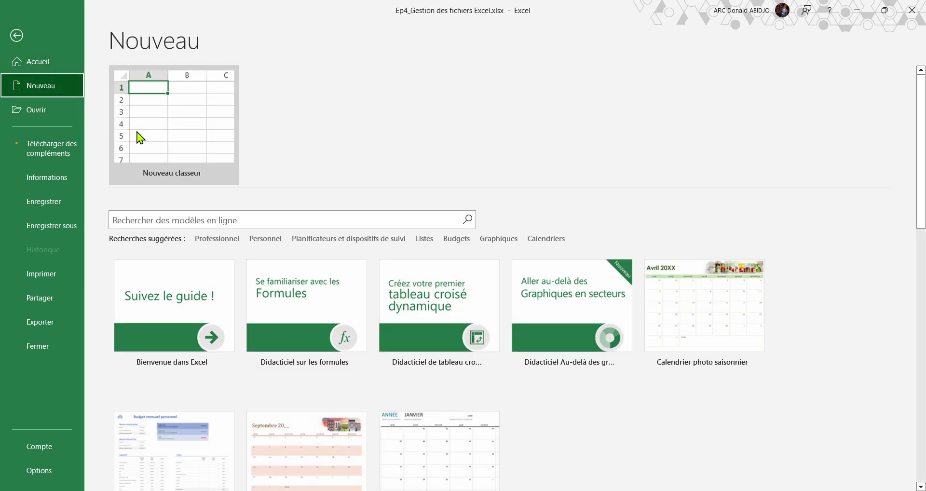
left_click(206, 140)
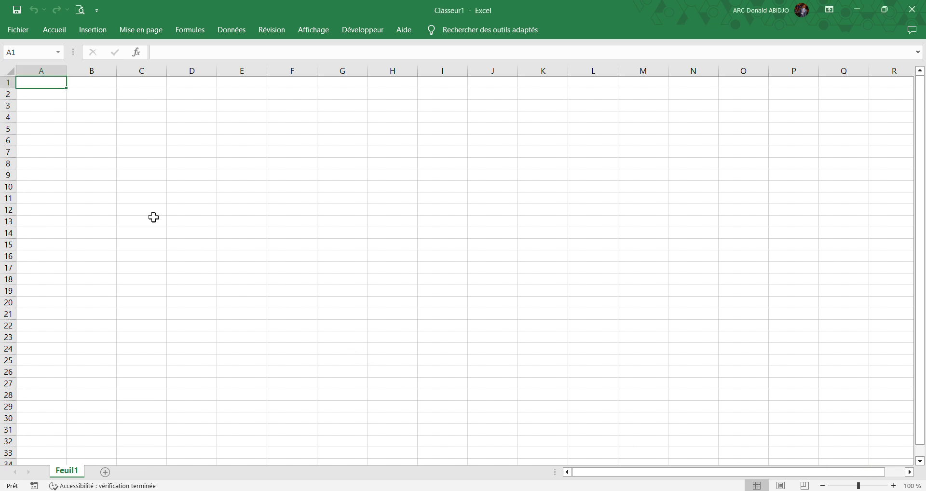
Start a Save As of the new workbook and browse to the Documents folder on the DONNEES (D:) drive.
left_click(15, 39)
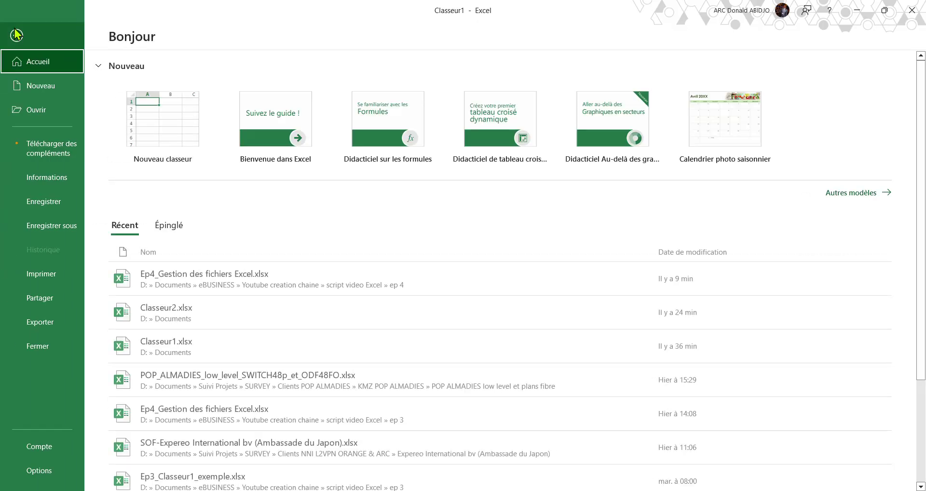
left_click(66, 232)
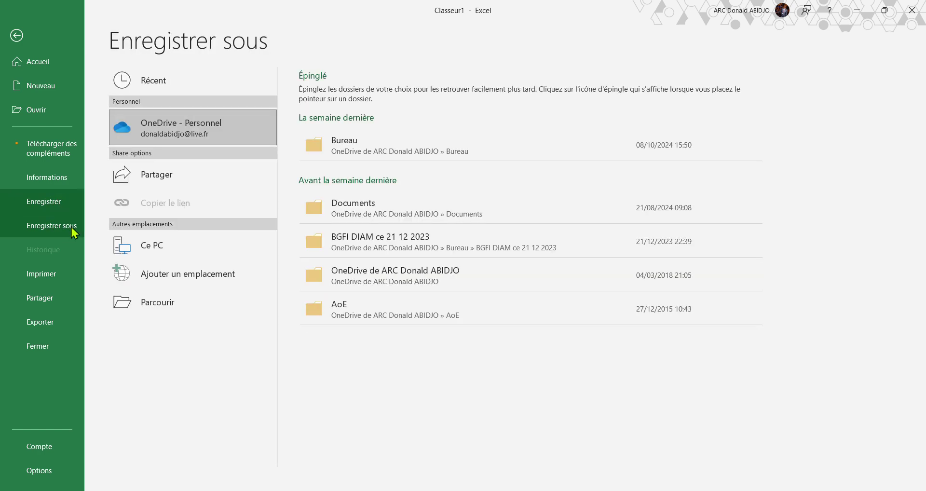
left_click(205, 318)
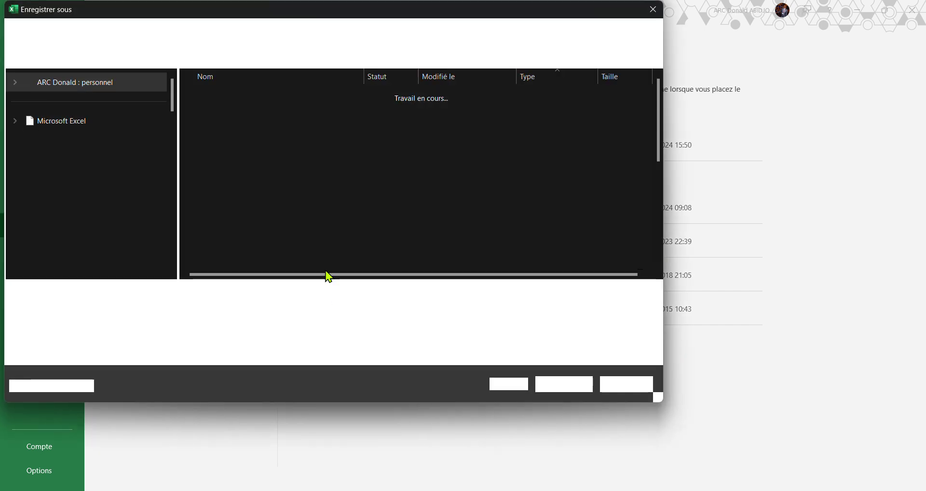
scroll(132, 216, "down", 2)
scroll(131, 216, "down", 10)
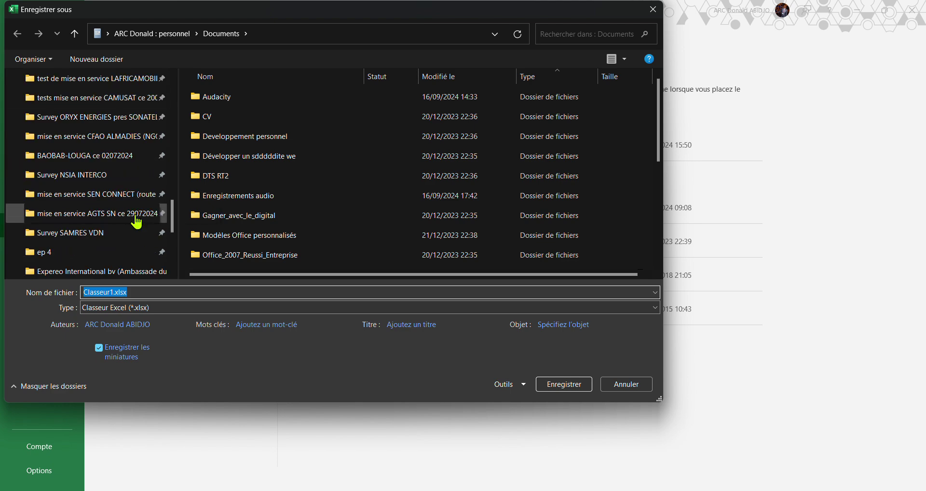
left_click(76, 199)
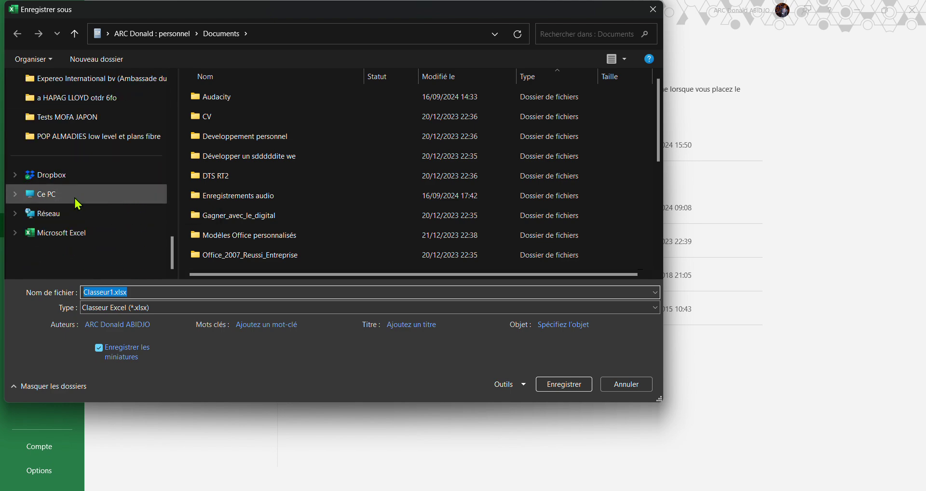
double_click(409, 119)
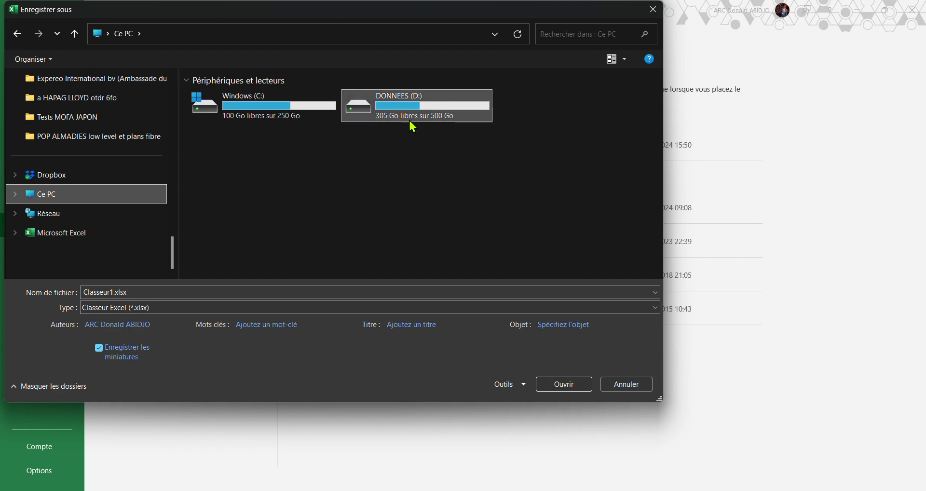
double_click(243, 116)
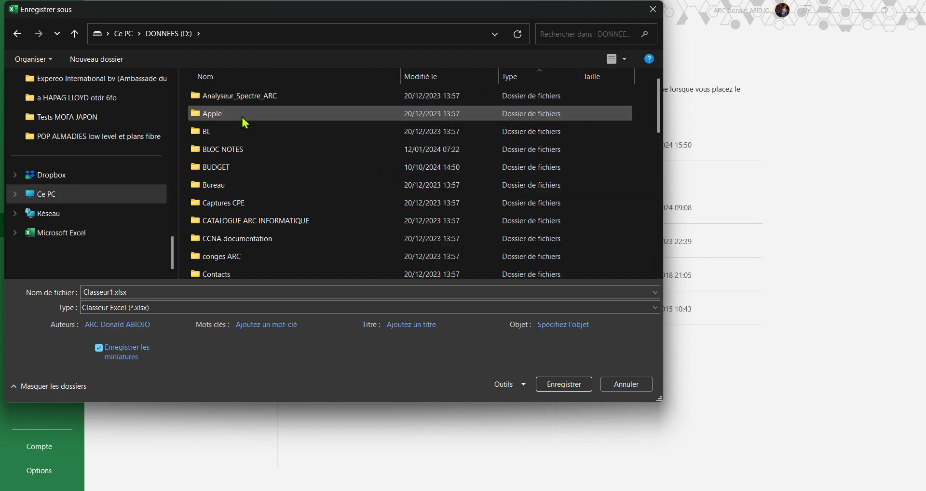
Save the new workbook as Classeur1.xlsx in this folder, replacing the existing file of that name.
scroll(288, 215, "down", 5)
scroll(286, 219, "down", 10)
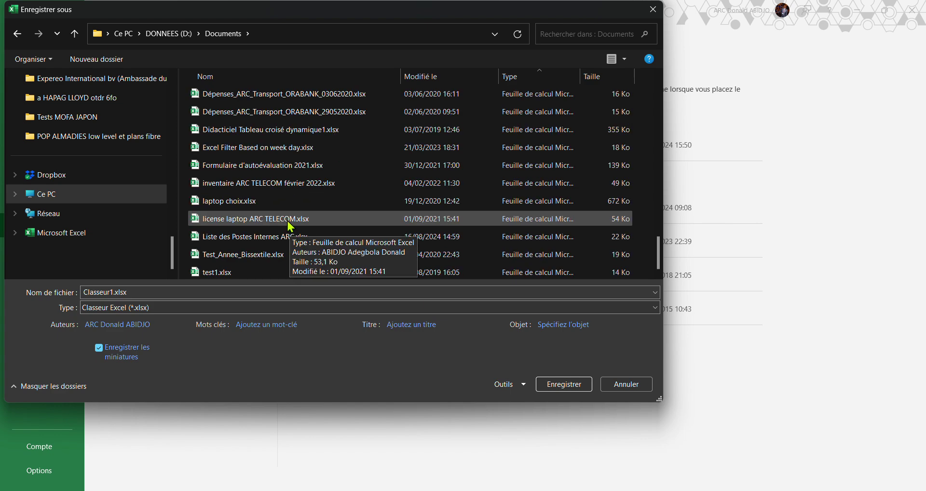
scroll(246, 250, "up", 3)
scroll(246, 238, "down", 5)
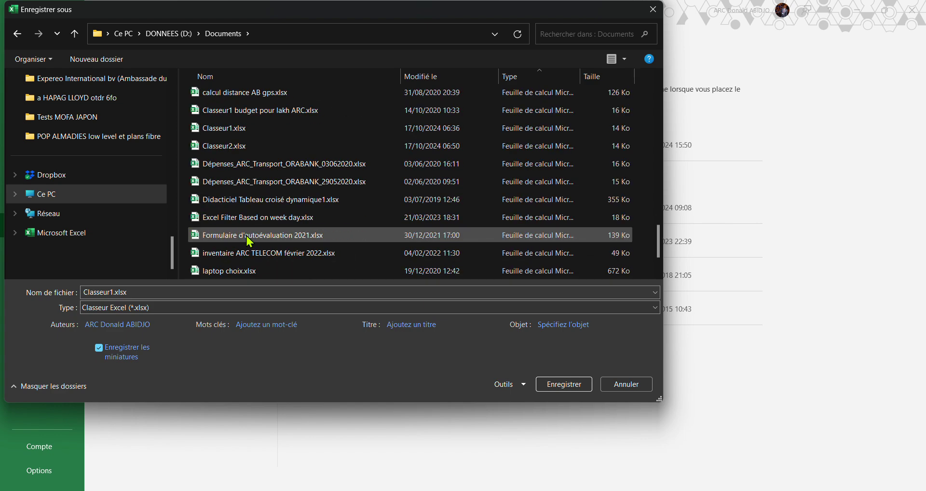
left_click(581, 389)
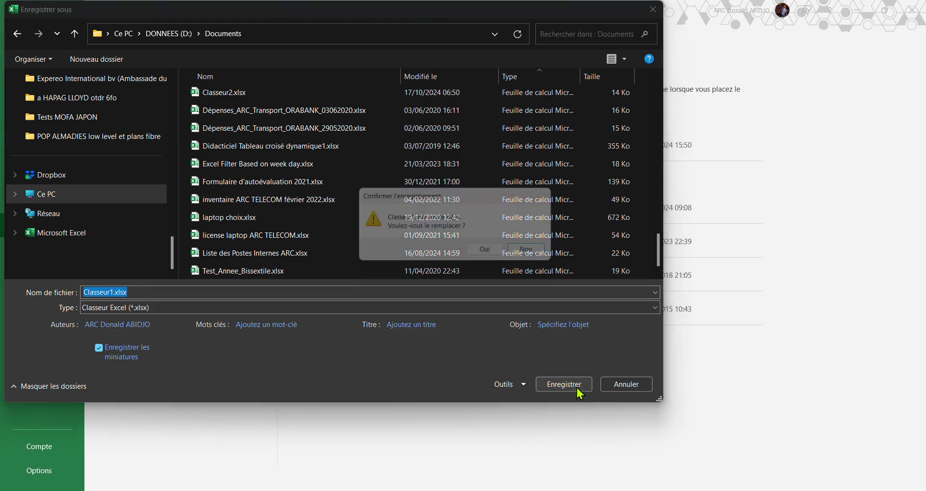
left_click(484, 254)
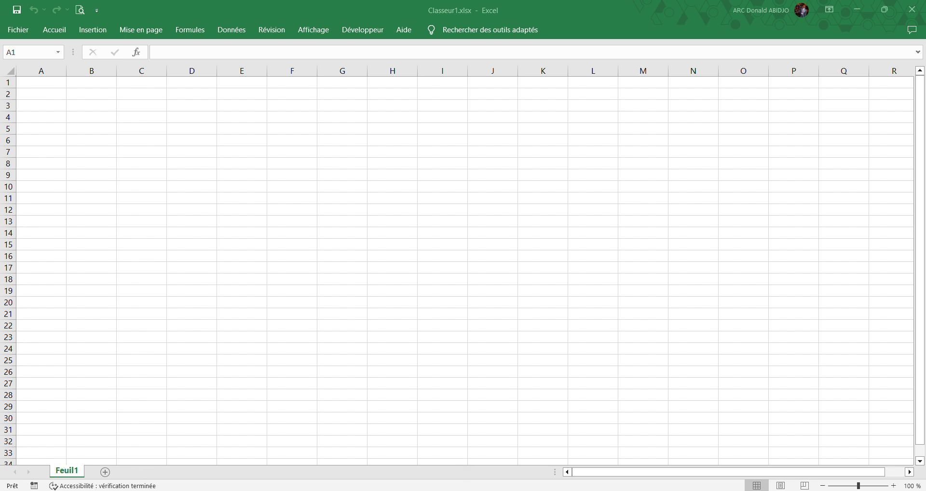
Switch back to the workbook Ep4_Gestion des fichiers Excel.xlsx and show its "2. enreg(2)" worksheet.
left_click(577, 452)
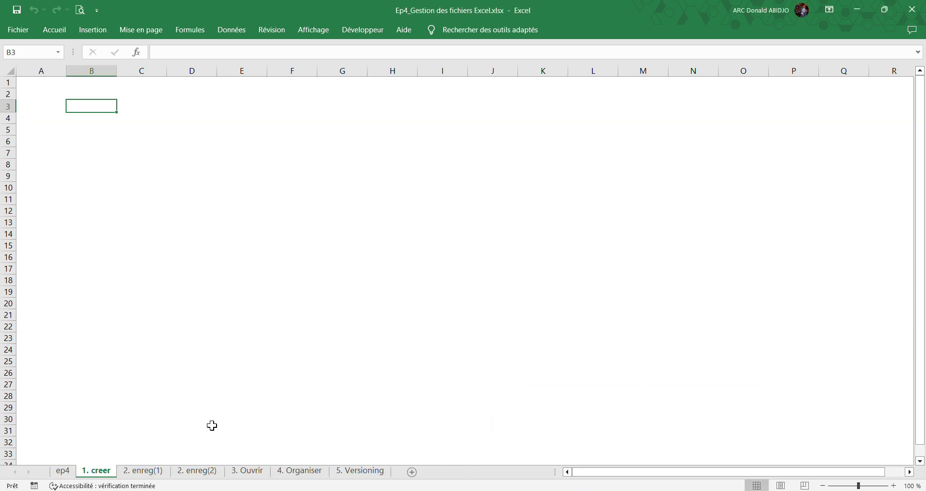
left_click(139, 473)
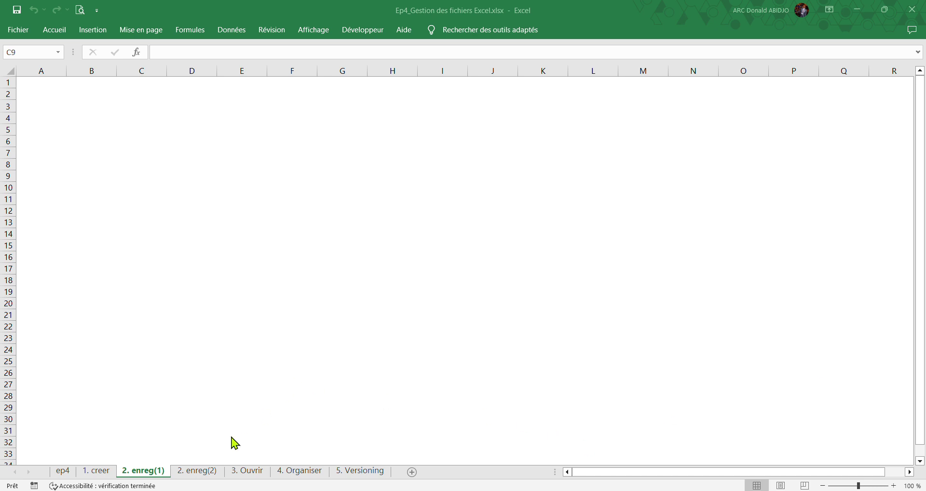
left_click(186, 473)
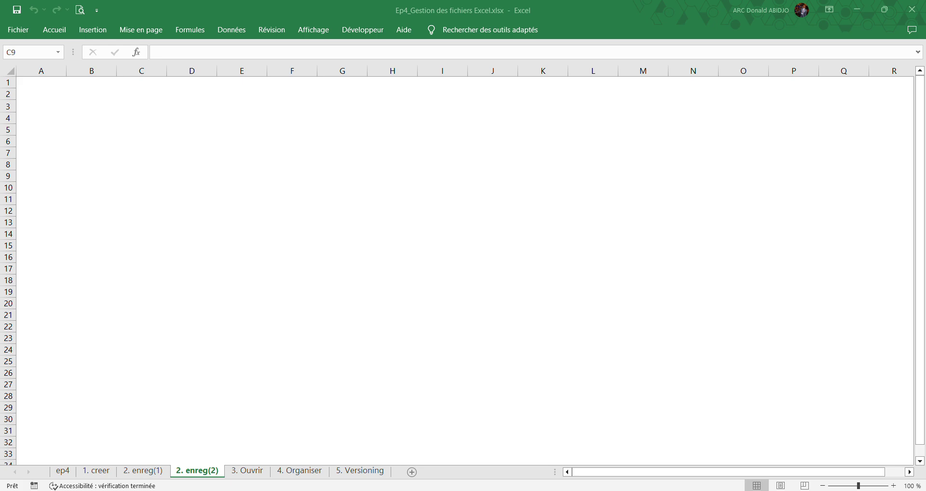
Try to save the Ep4 workbook under the existing name Classeur1.xlsx in the Documents folder on drive D:.
left_click(27, 33)
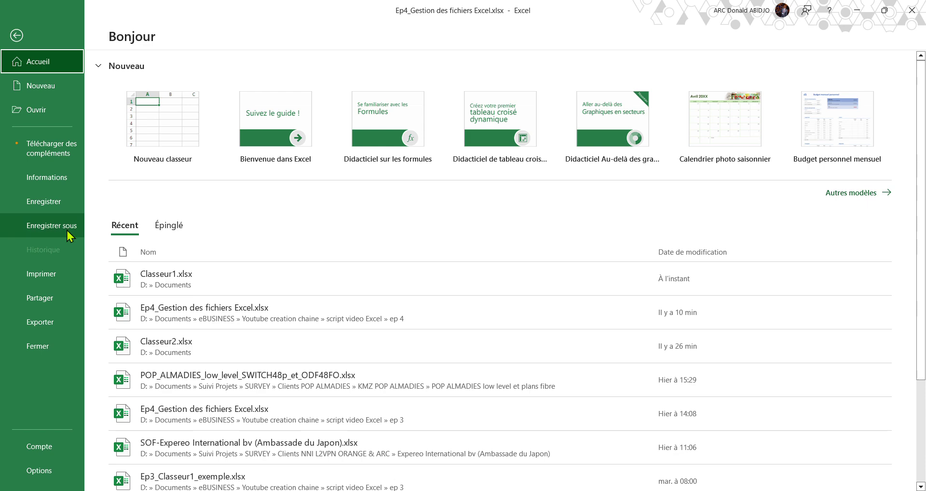
left_click(67, 230)
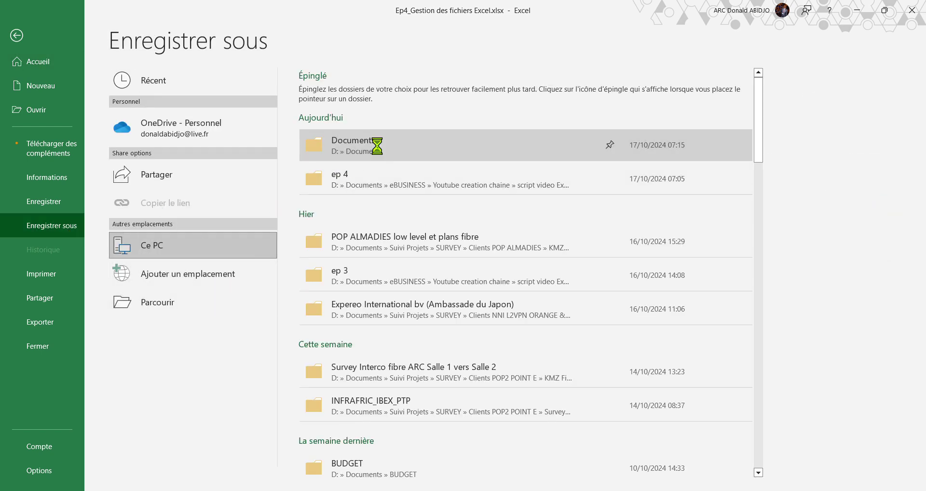
left_click(386, 145)
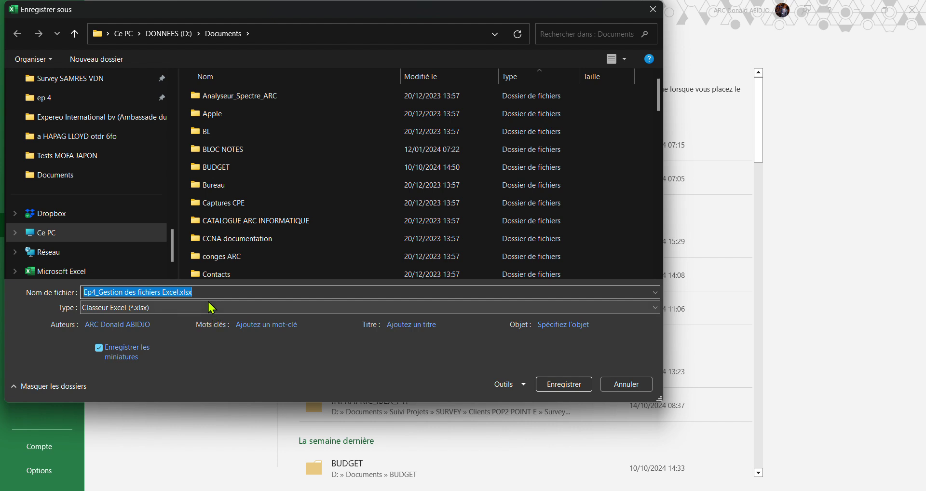
type("Cl")
key("Down")
key("Down")
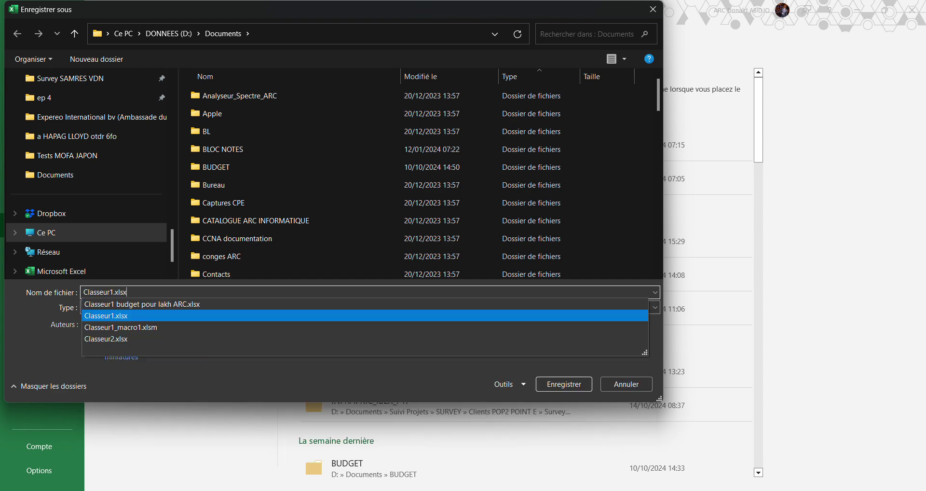
key("Return")
key("Return")
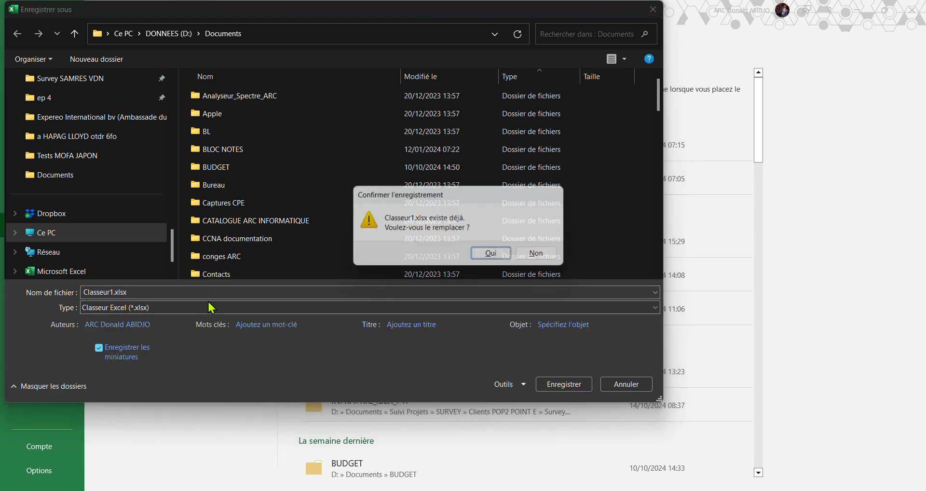
key("Return")
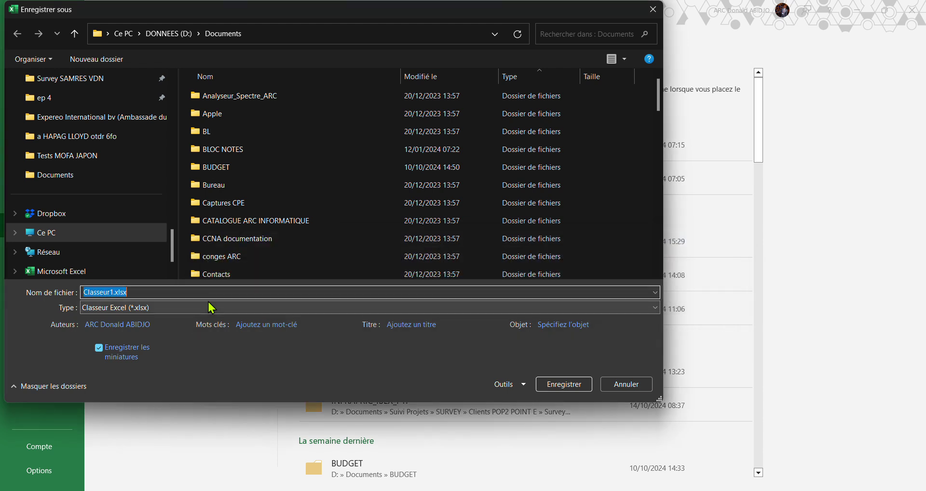
Reopen the Documents folder on D:, try again to replace Classeur1.xlsx with this workbook, and cancel the save to return to the worksheet.
left_click(167, 37)
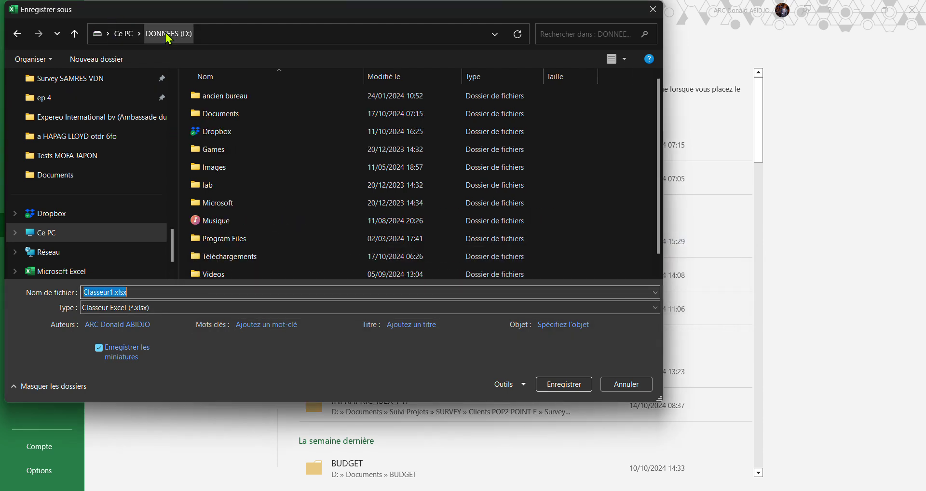
double_click(223, 114)
left_click(171, 290)
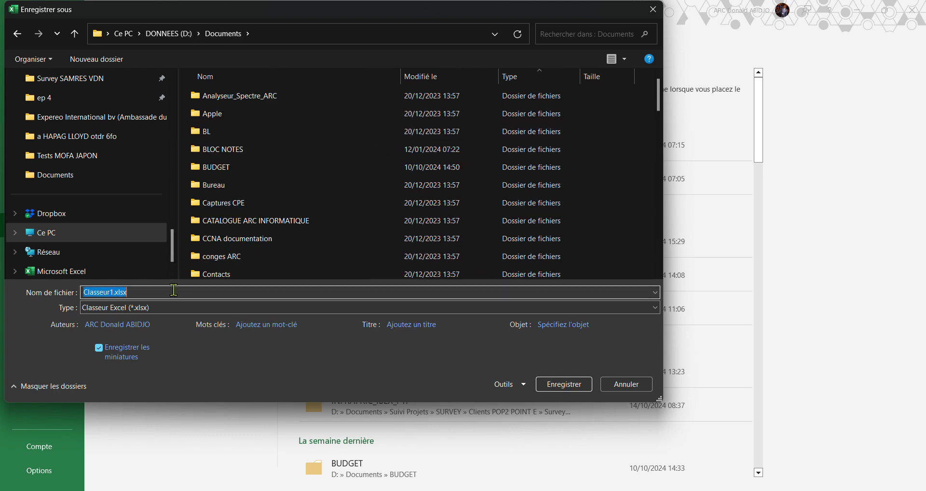
left_click(174, 289)
left_click(546, 385)
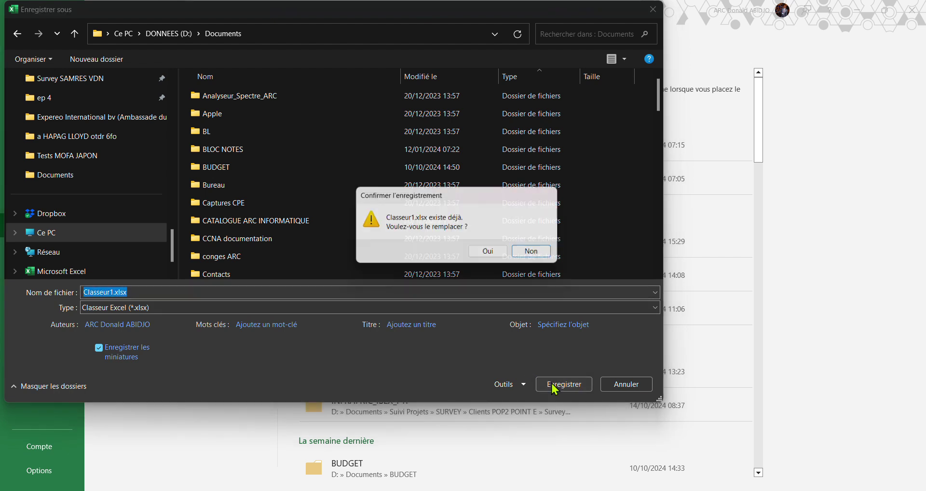
left_click(491, 253)
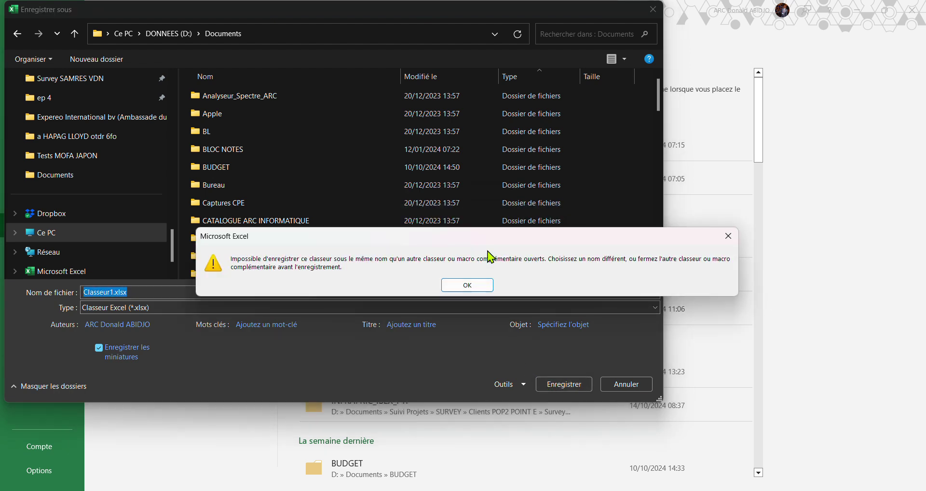
left_click(468, 285)
left_click(617, 386)
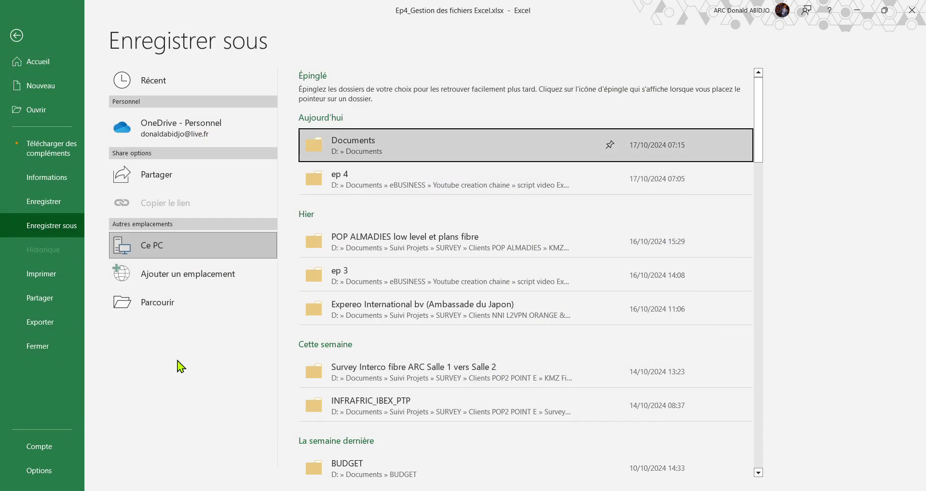
left_click(17, 36)
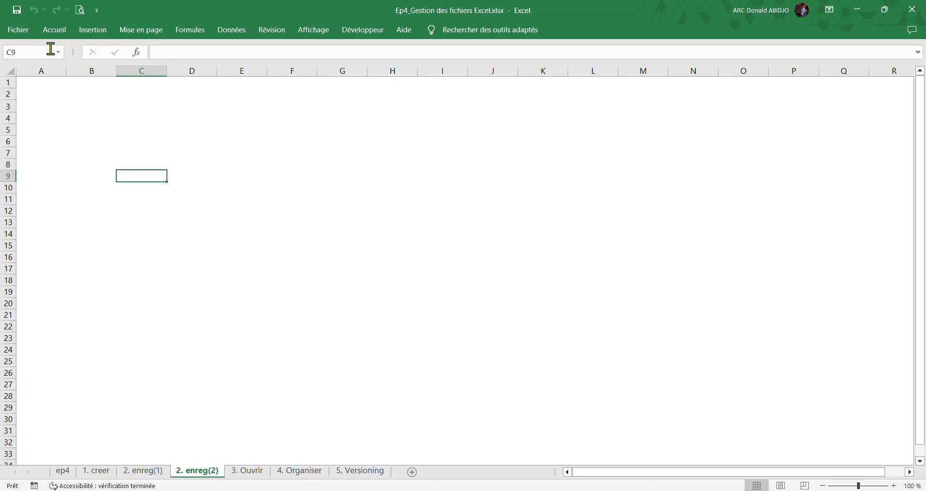
left_click(157, 165)
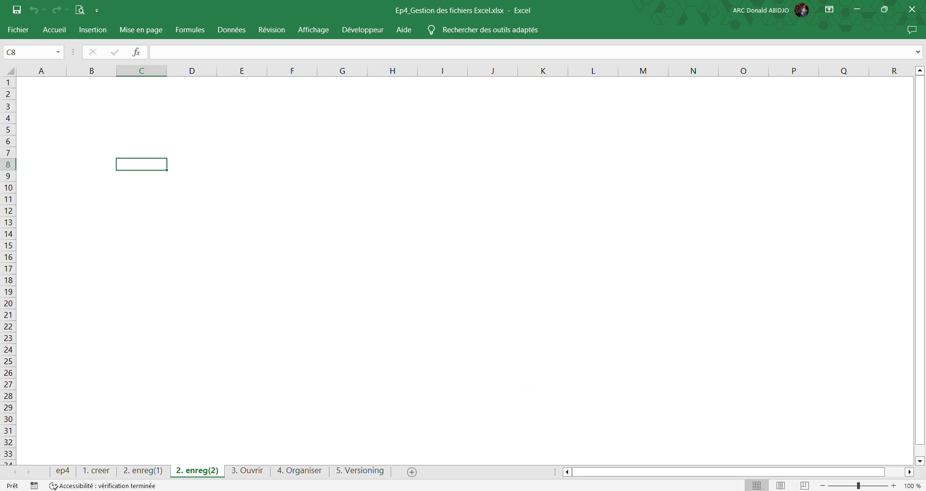
In Classeur1.xlsx, examine the file types available for saving a copy in the Documents folder on D:, and cancel the save.
left_click(688, 466)
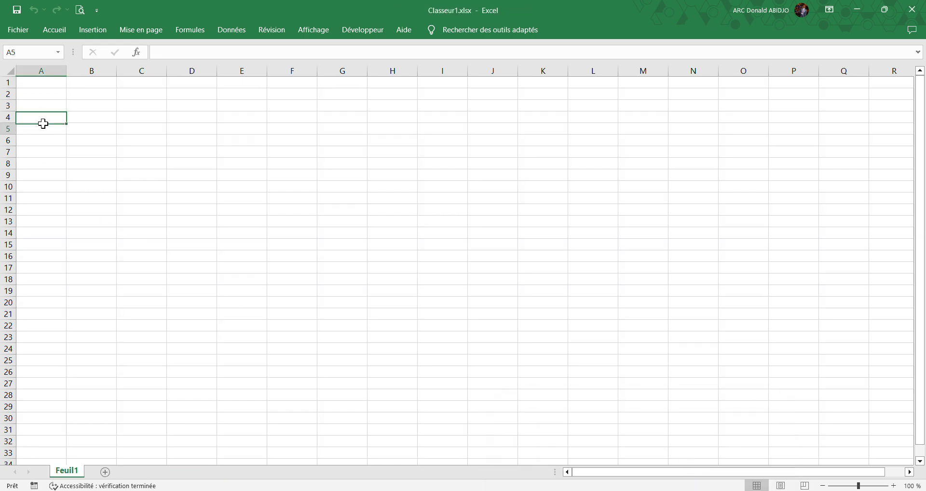
left_click(32, 30)
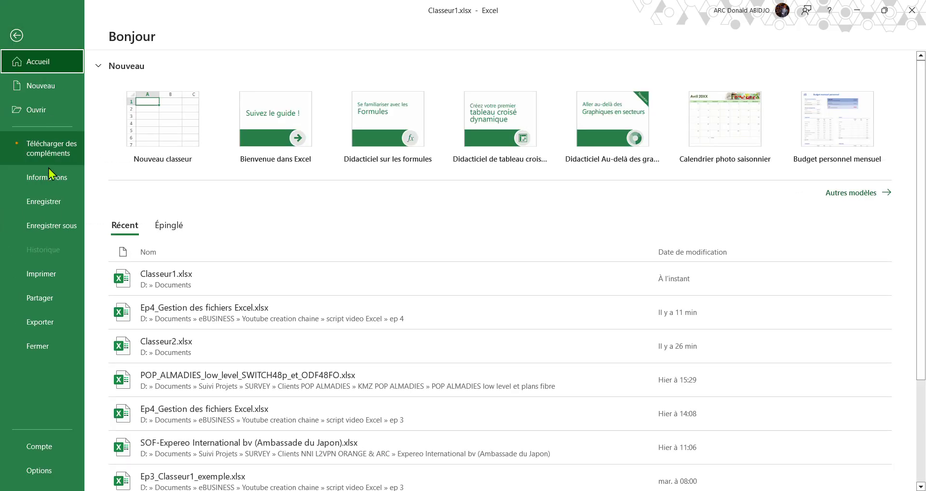
left_click(68, 225)
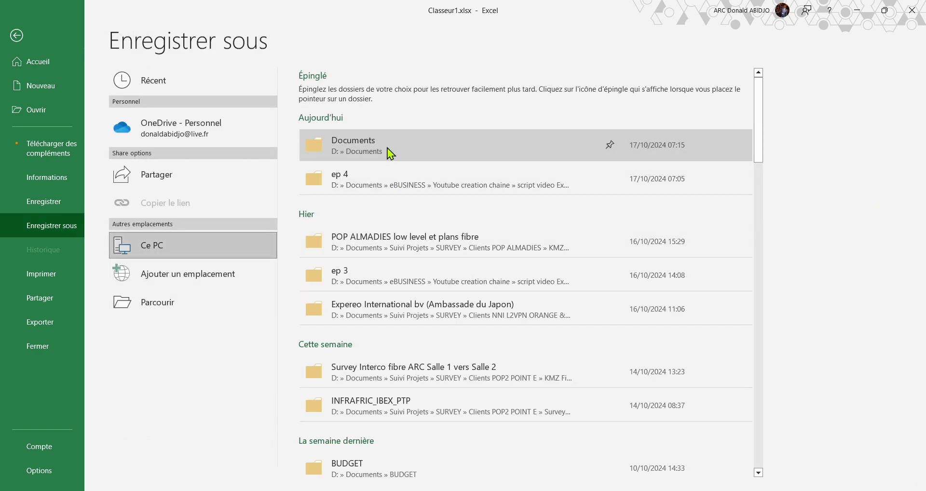
left_click(384, 150)
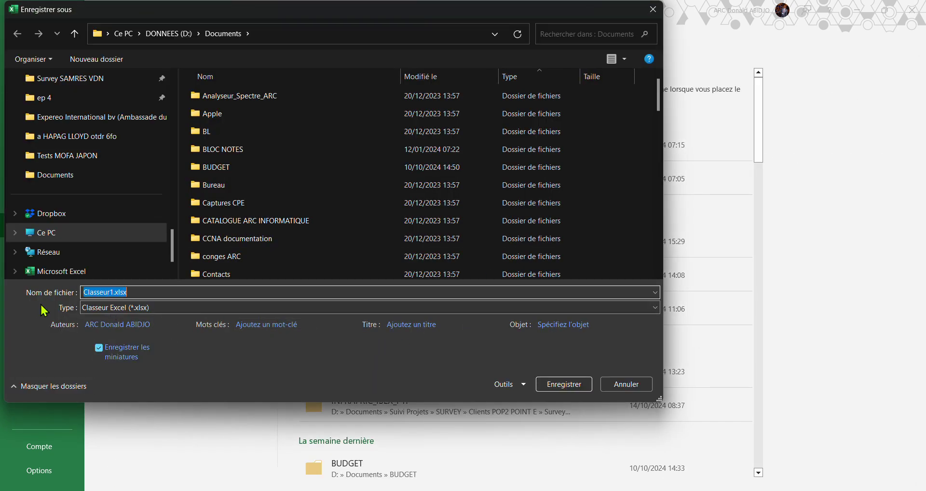
left_click(102, 308)
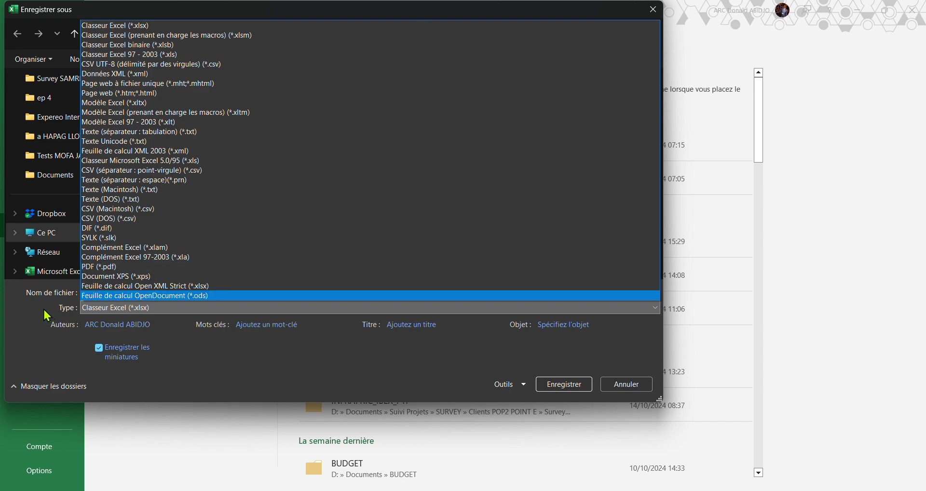
left_click(47, 334)
left_click(611, 383)
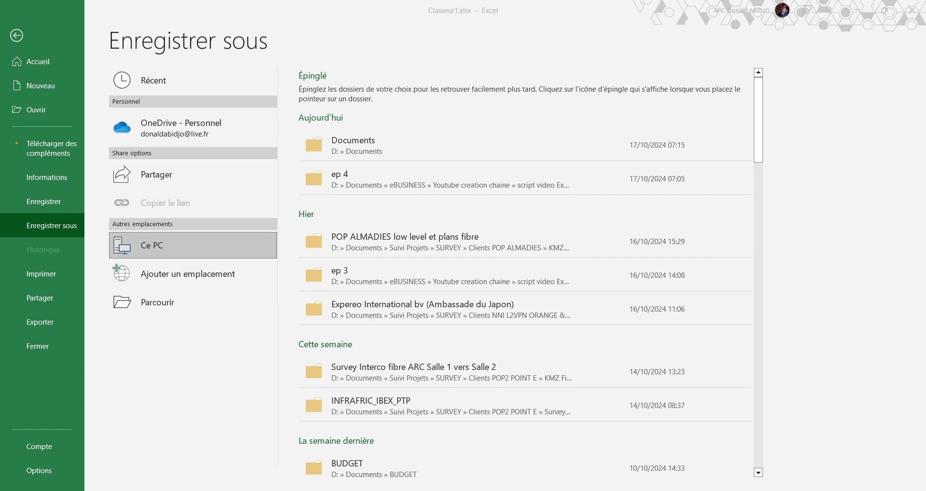
Return to the Classeur1.xlsx worksheet and close that workbook.
left_click(21, 37)
left_click(236, 206)
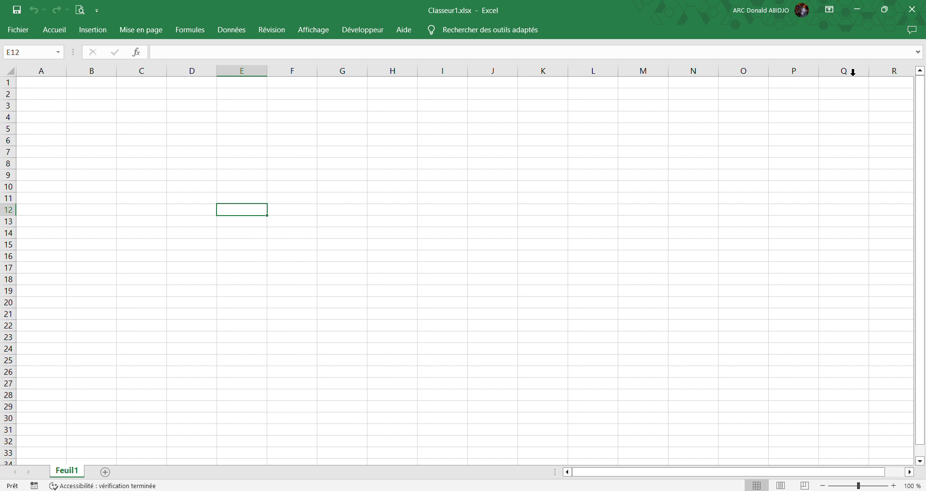
left_click(910, 11)
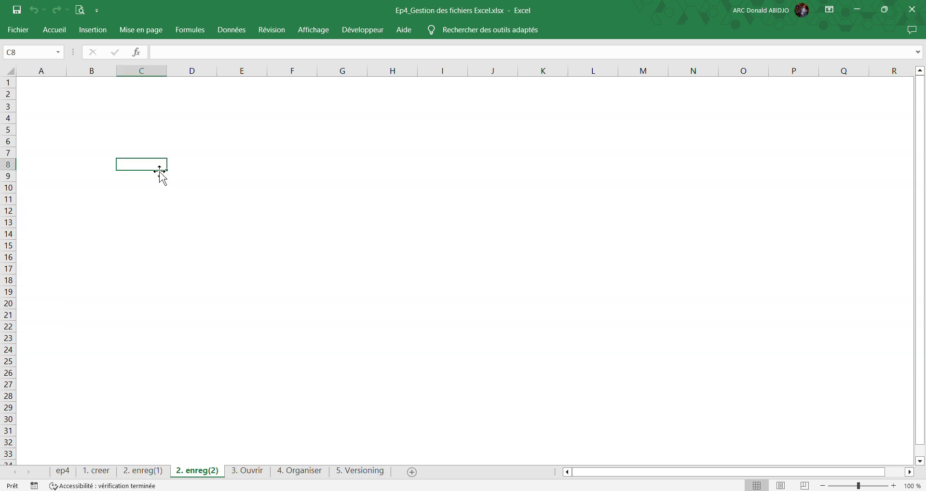
Reopen Classeur1.xlsx from the recently used workbooks and select cell I13.
left_click(109, 151)
left_click(101, 129)
left_click(90, 107)
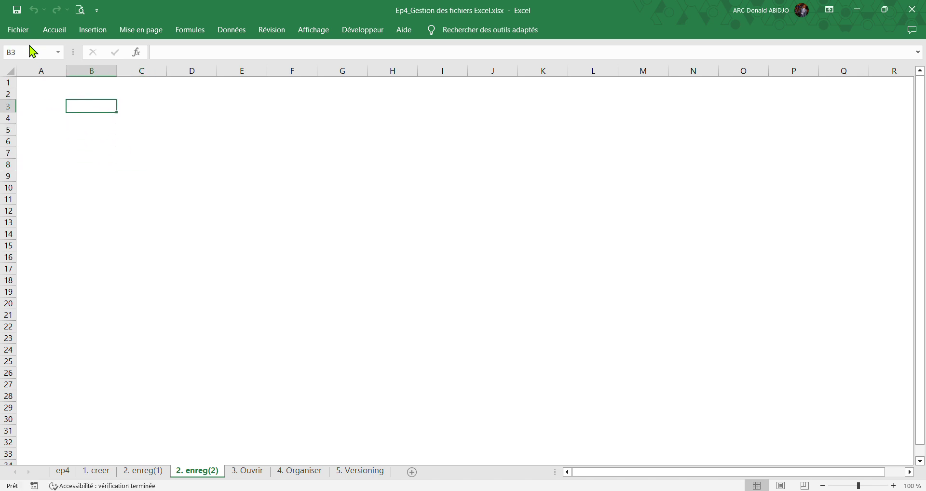
left_click(22, 32)
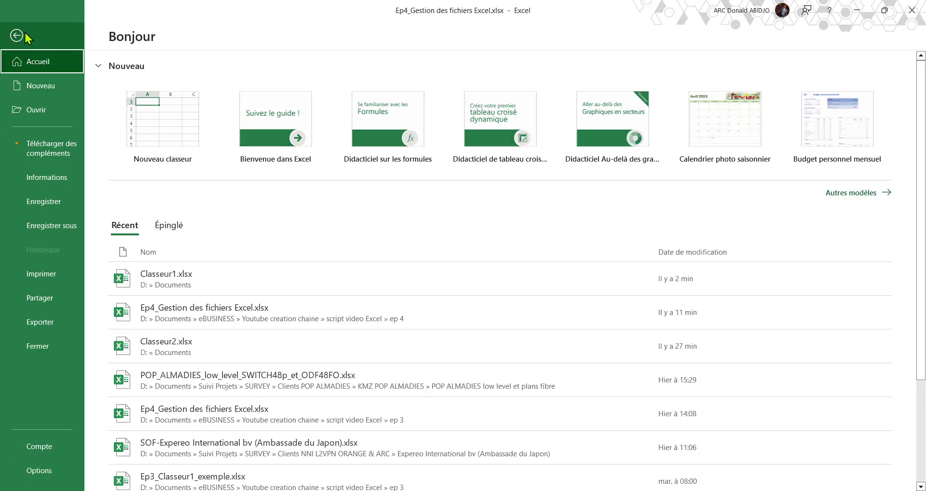
left_click(34, 110)
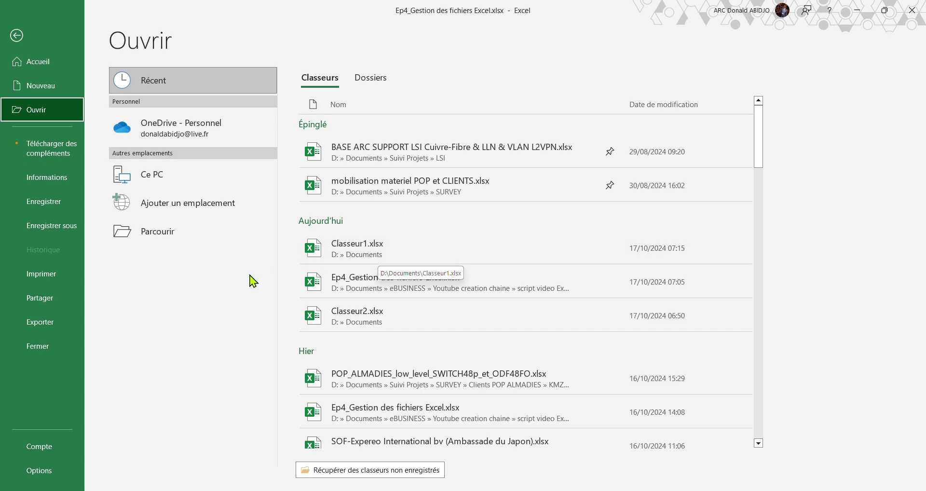
left_click(24, 41)
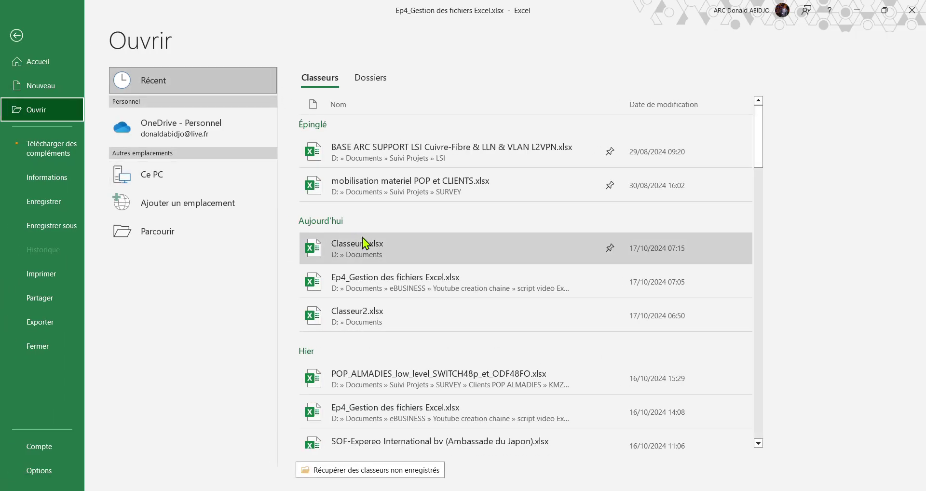
left_click(359, 251)
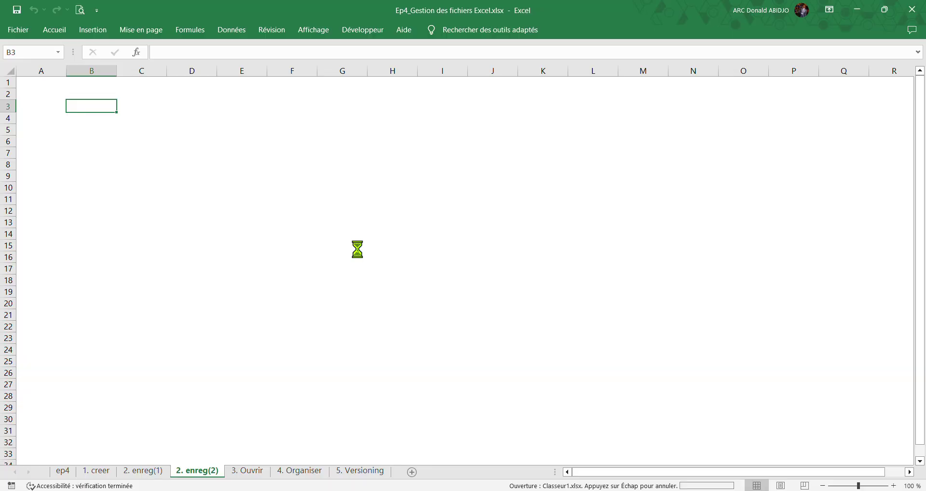
left_click(457, 221)
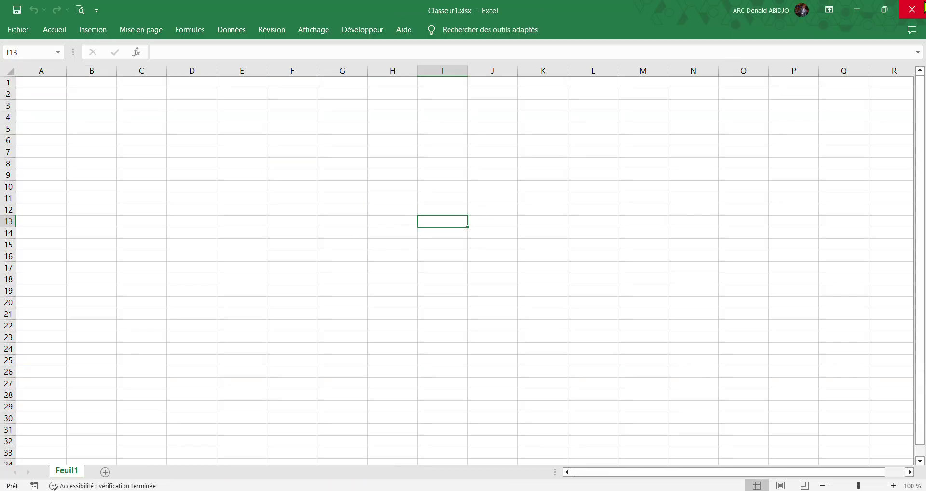
Close Classeur1.xlsx and go through the Ep4 worksheets "3. Ouvrir" and "4. Organiser".
left_click(914, 10)
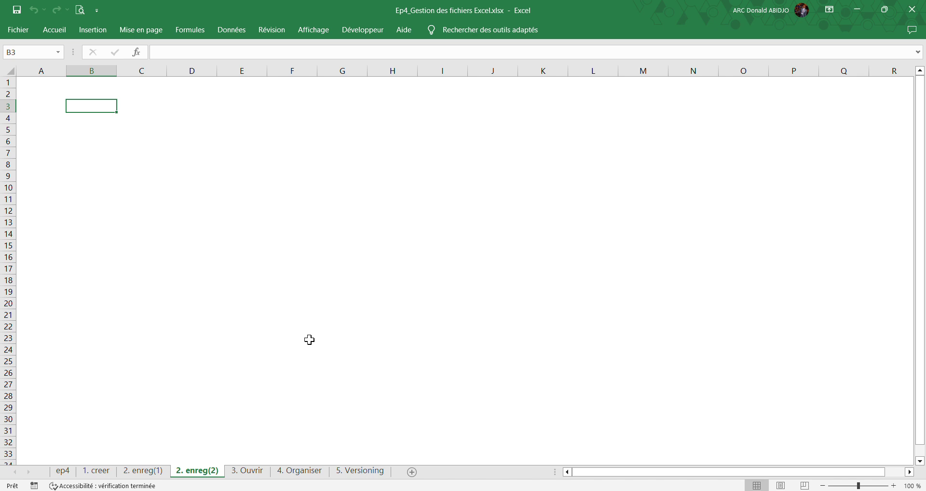
left_click(255, 472)
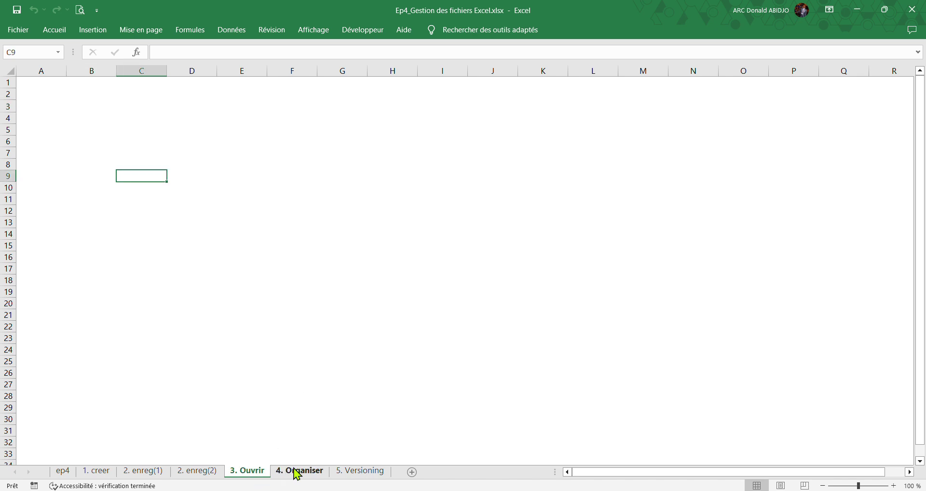
left_click(297, 472)
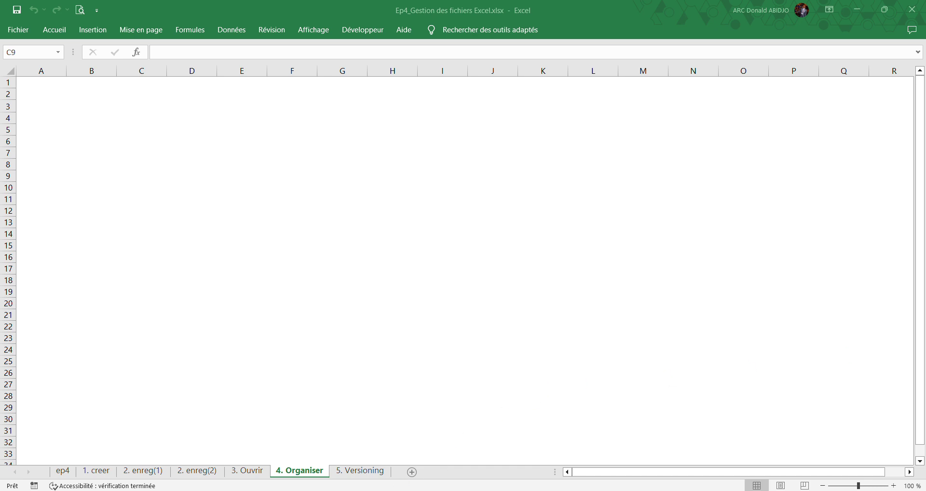
Open a new File Explorer window and browse the contents of the Documents folder.
mouse_move(484, 490)
right_click(484, 490)
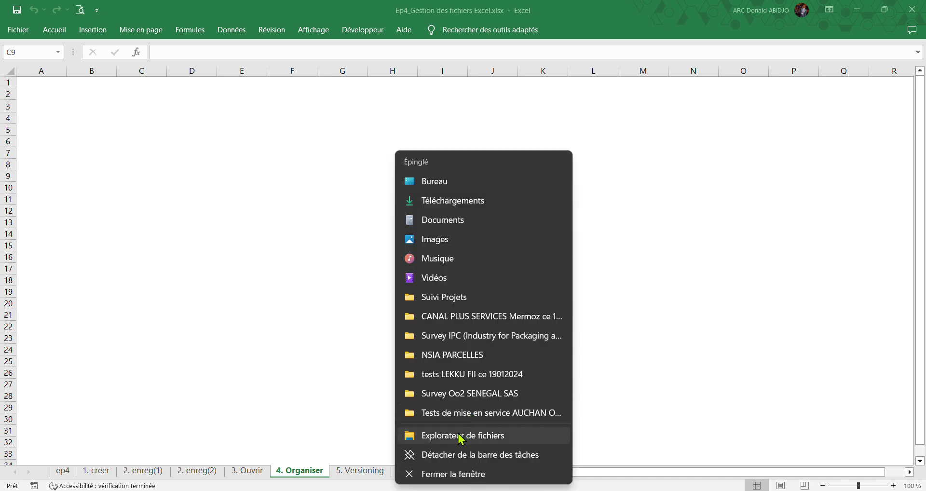
left_click(458, 433)
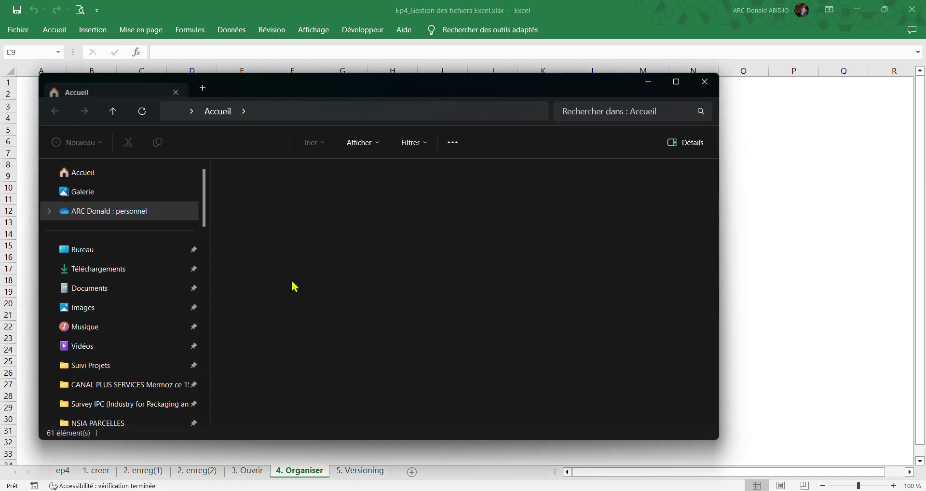
left_click(96, 292)
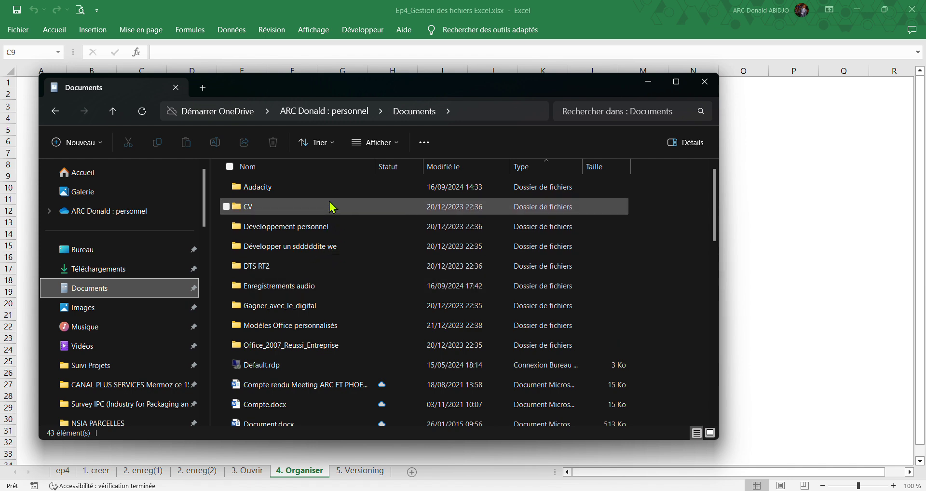
scroll(344, 211, "down", 3)
scroll(344, 211, "up", 3)
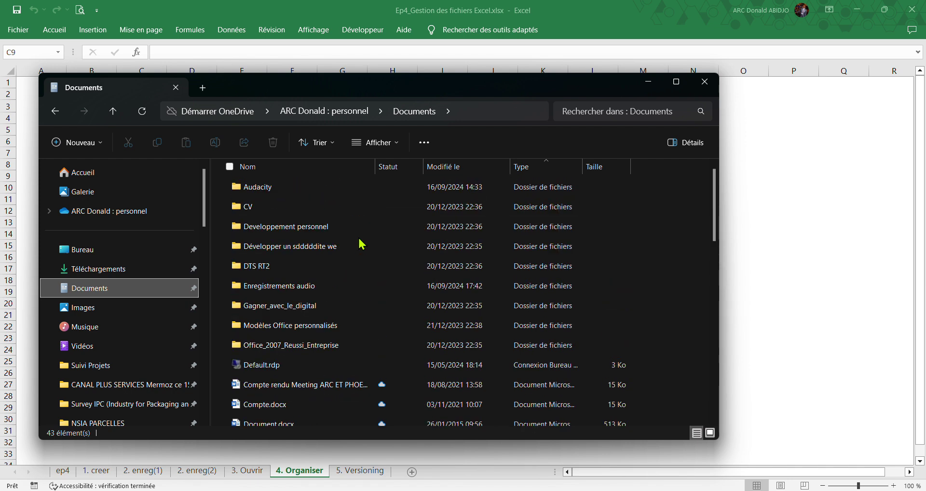
left_click(671, 237)
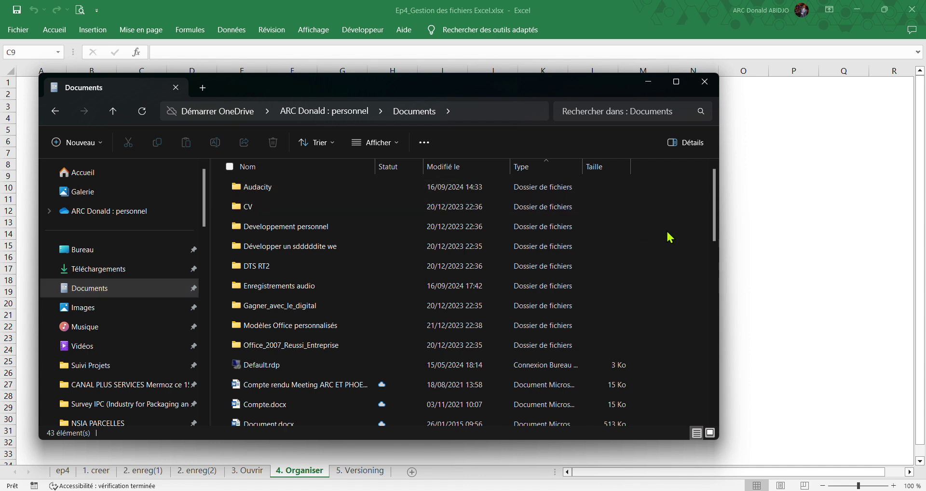
Examine the kinds of new items that can be created in the Documents folder, and dismiss the choices without creating anything.
right_click(678, 237)
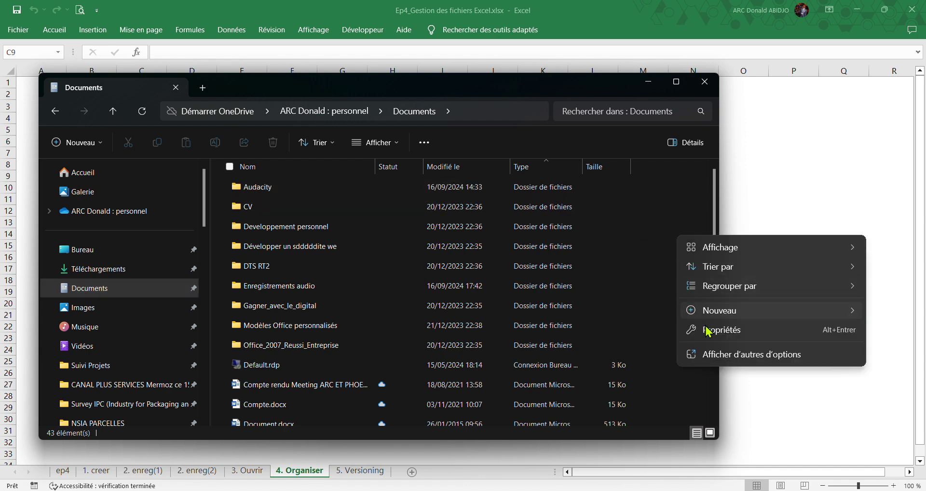
mouse_move(716, 311)
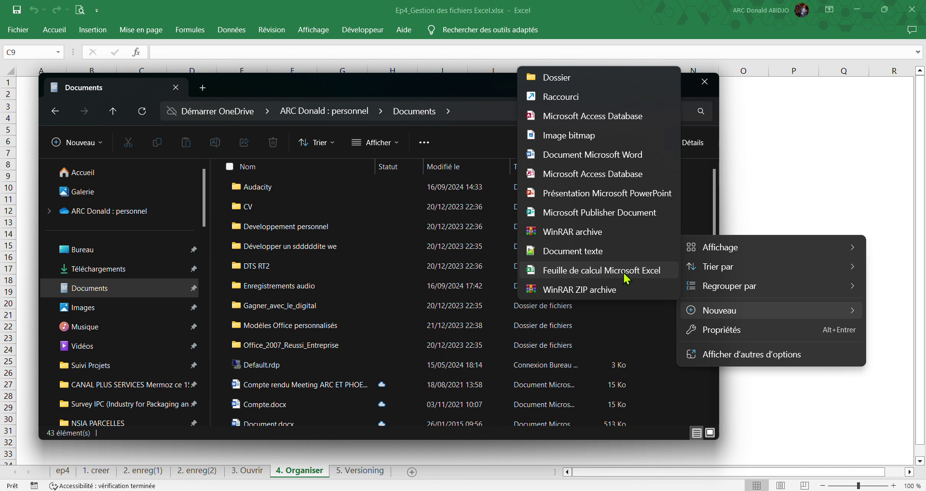
left_click(657, 345)
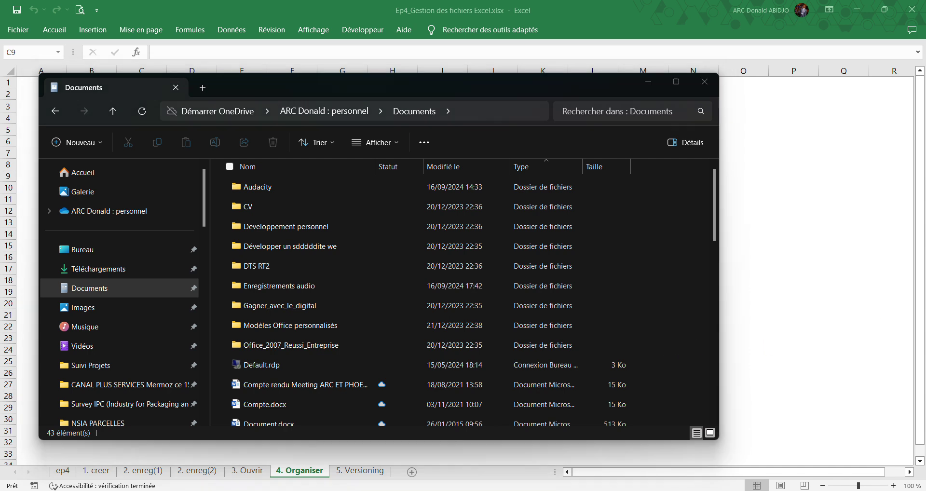
Return to the Ep4 workbook, show the "5. Versioning" worksheet, and switch to the web browser with the OneDrive page.
left_click(752, 378)
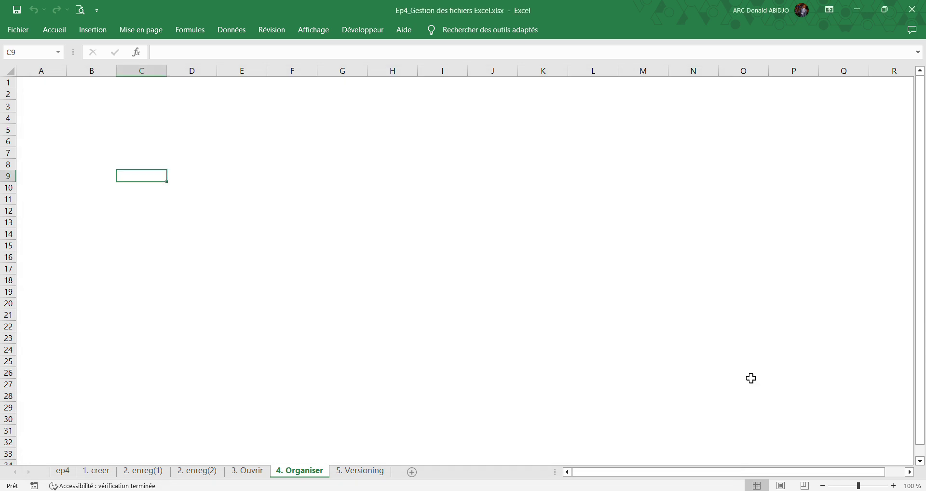
left_click(366, 473)
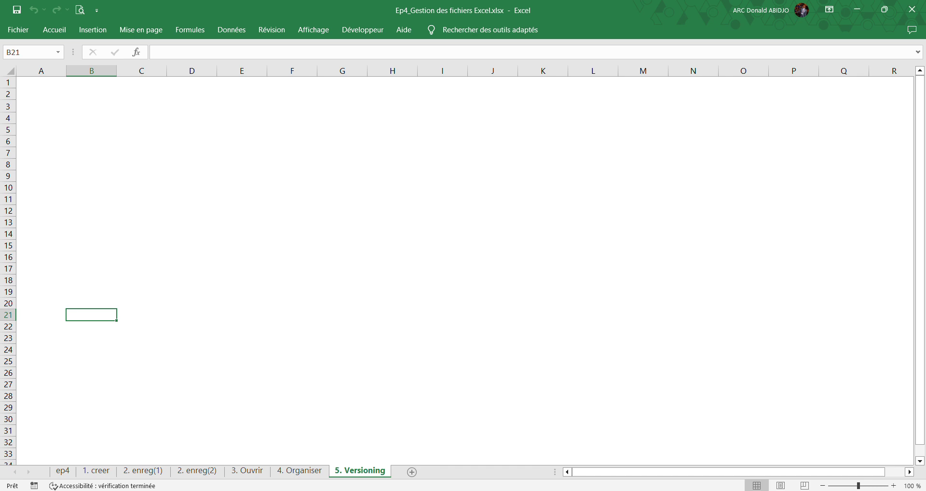
key("alt+Tab")
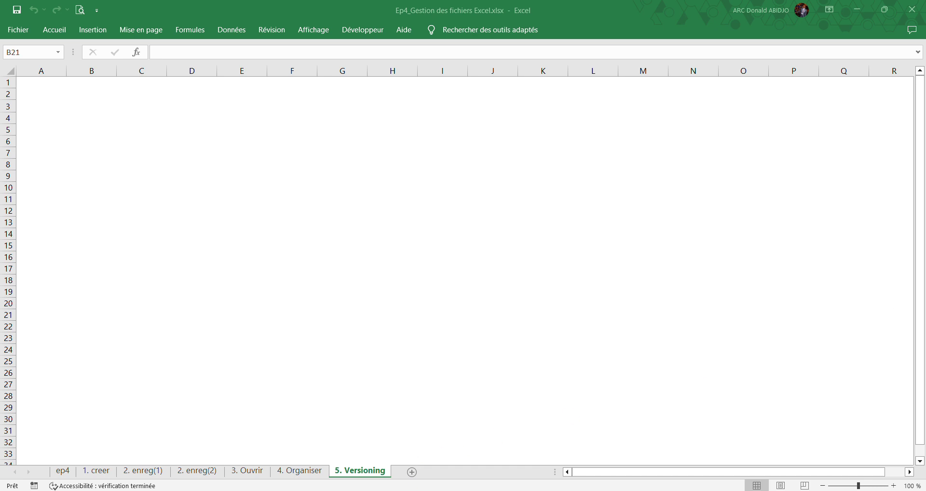
mouse_move(457, 490)
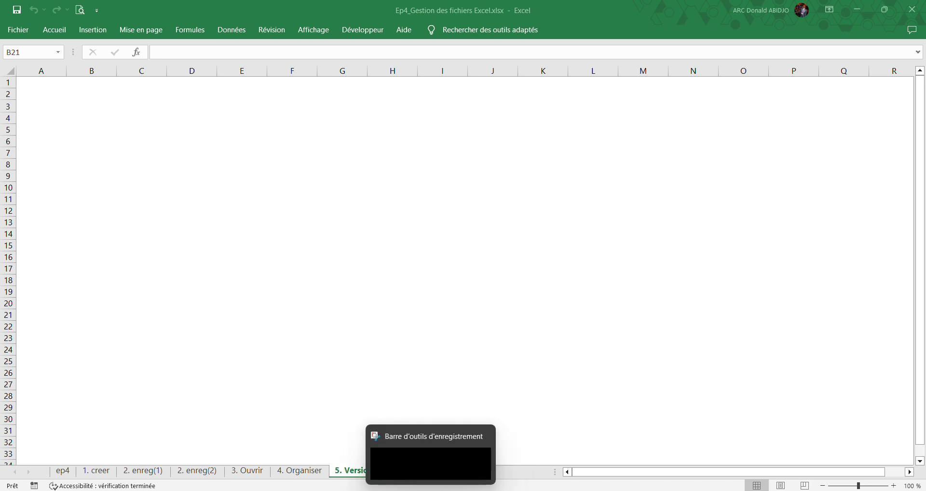
key("alt+Tab")
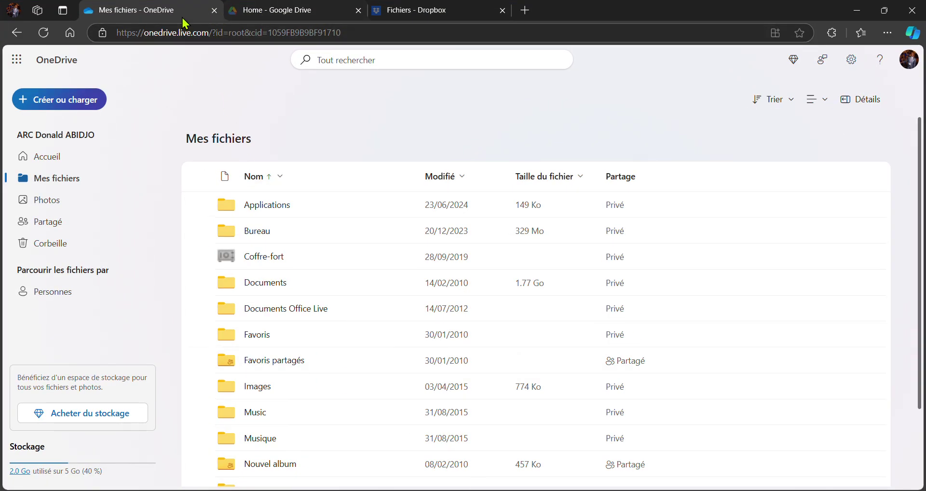
Highlight onedrive.live.com in the page's web address and look through the folders under Mes fichiers.
left_click(171, 34)
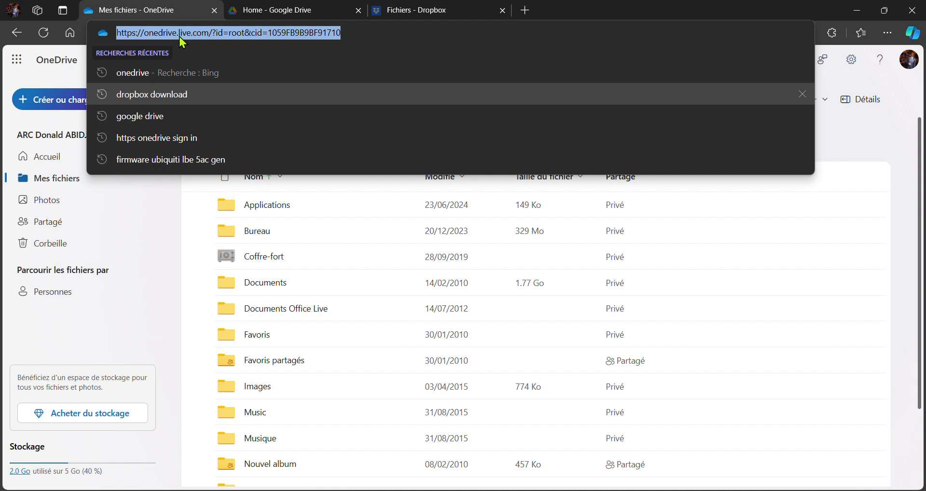
left_click(184, 37)
left_click(178, 16)
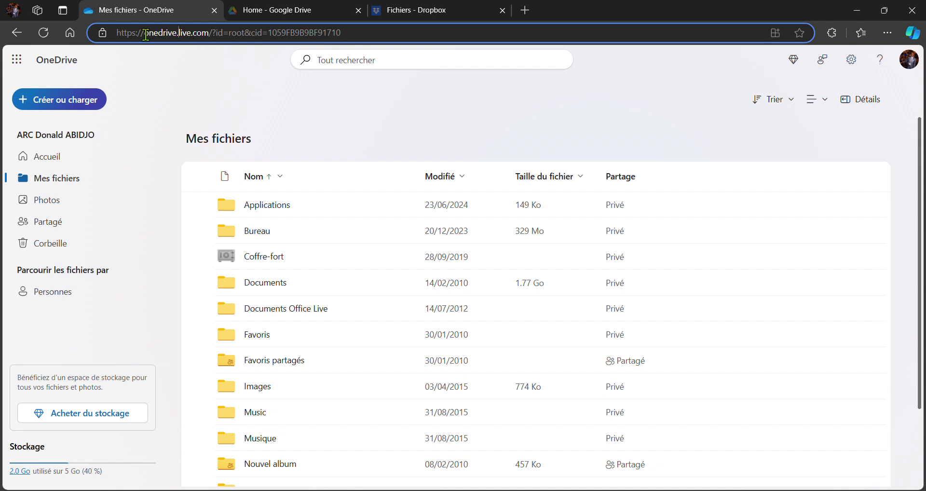
left_click_drag(145, 35, 216, 35)
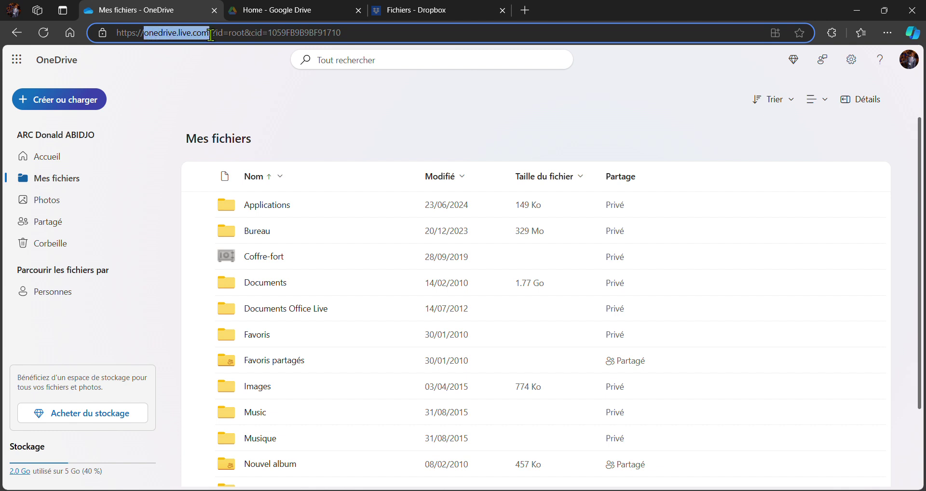
left_click(220, 64)
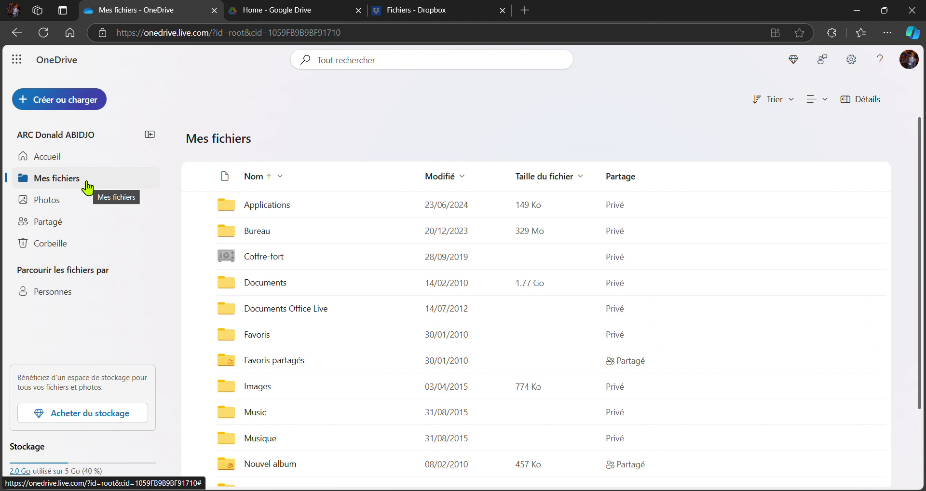
scroll(309, 285, "down", 2)
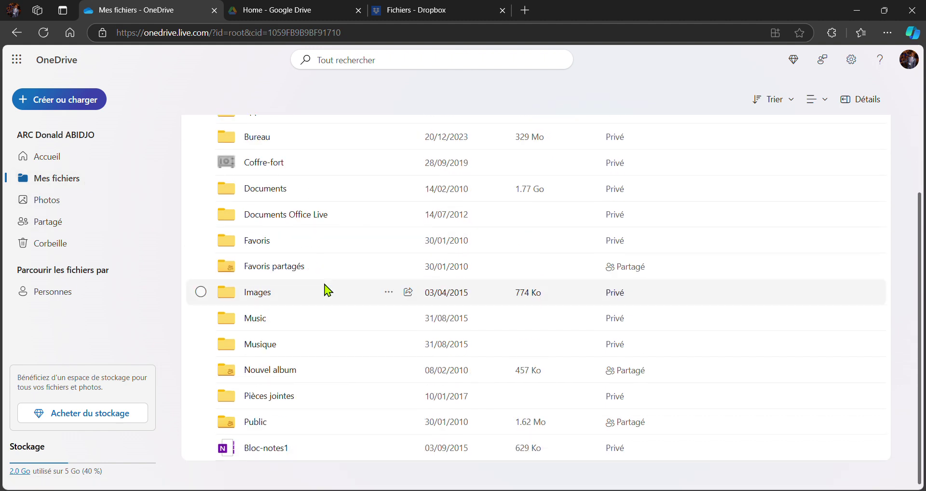
Browse the files in the OneDrive Documents folder and show the actions available for the Developpement personnel folder.
scroll(326, 290, "up", 2)
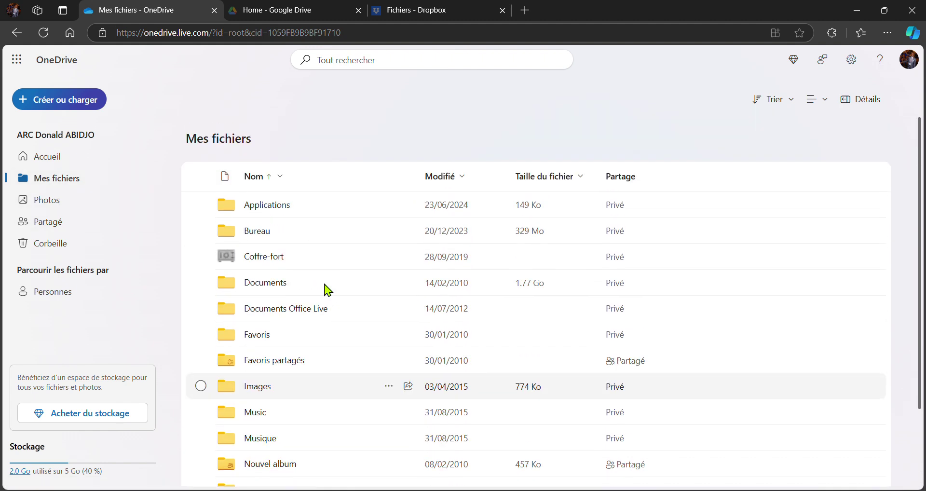
left_click(273, 285)
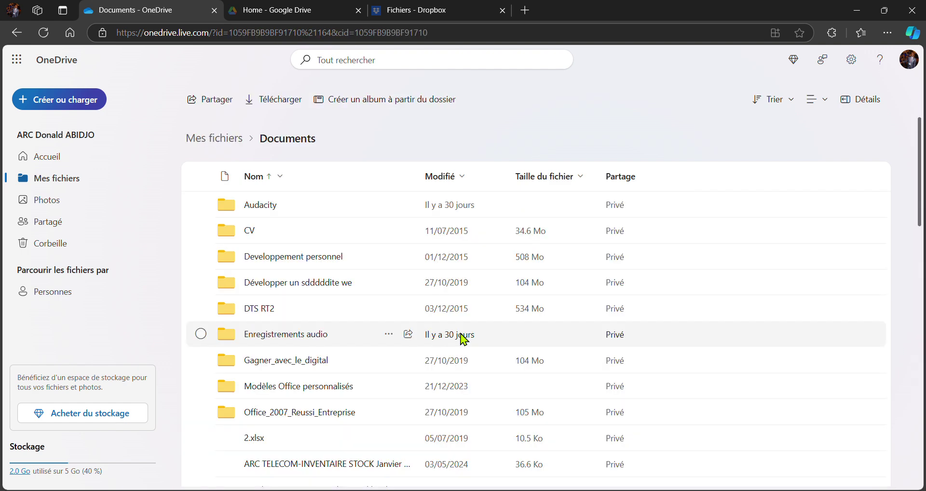
scroll(368, 270, "down", 10)
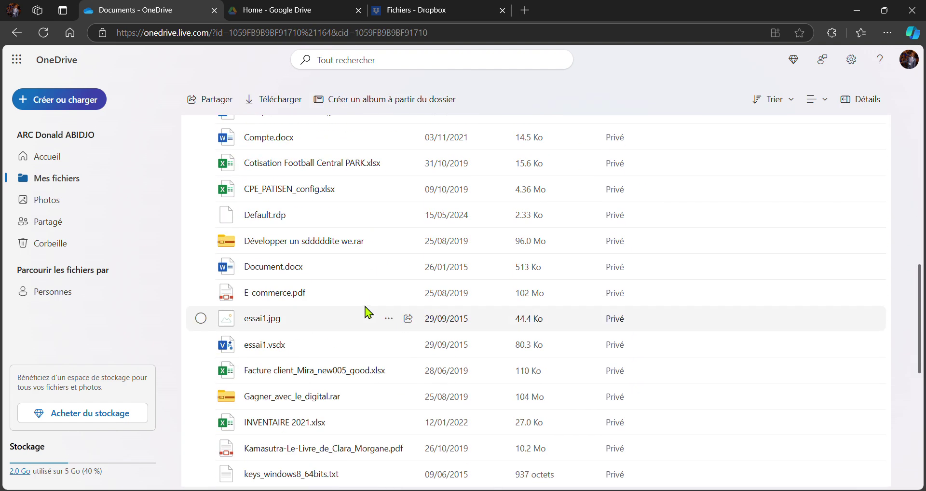
scroll(357, 307, "down", 4)
scroll(350, 293, "up", 6)
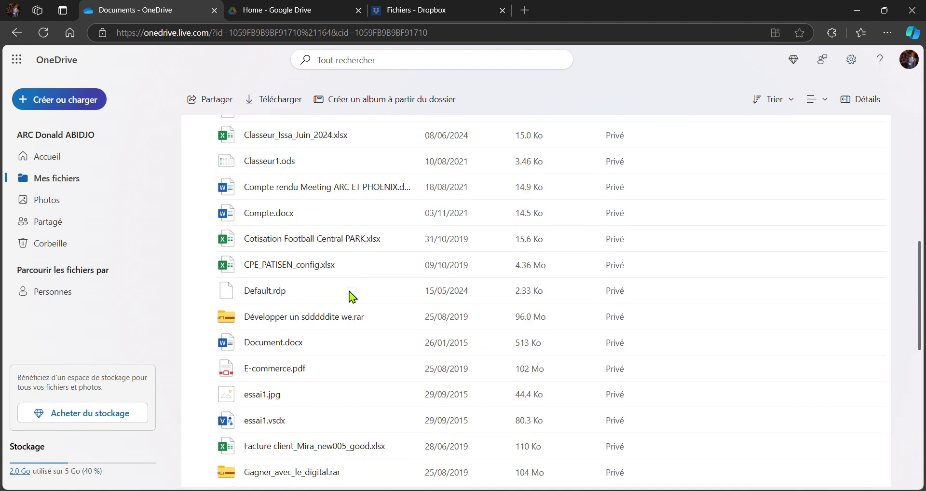
scroll(351, 296, "up", 8)
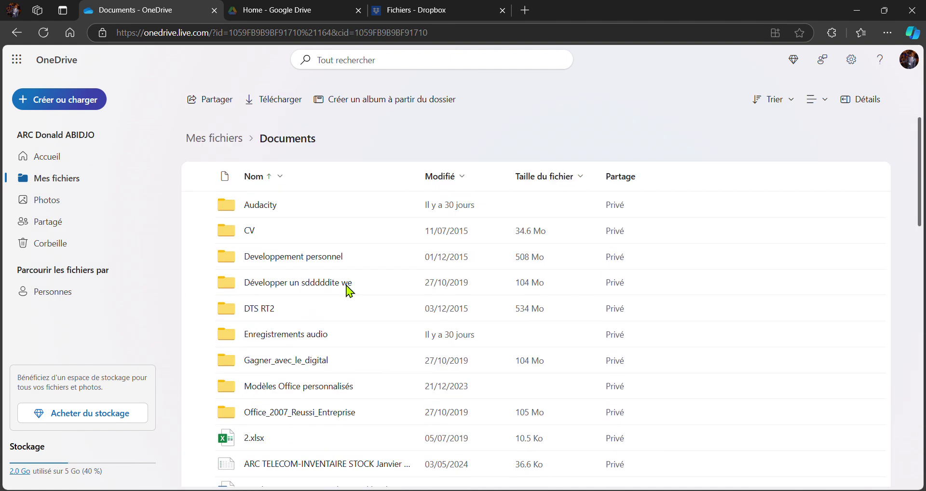
right_click(306, 262)
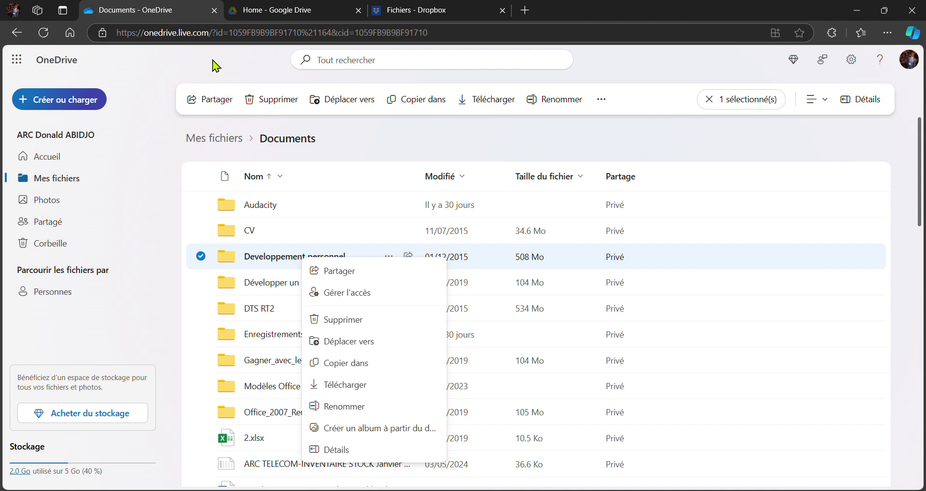
Switch to Google Drive, bring up the file upload dialog from the new-item options, and cancel it without choosing a file.
left_click(260, 15)
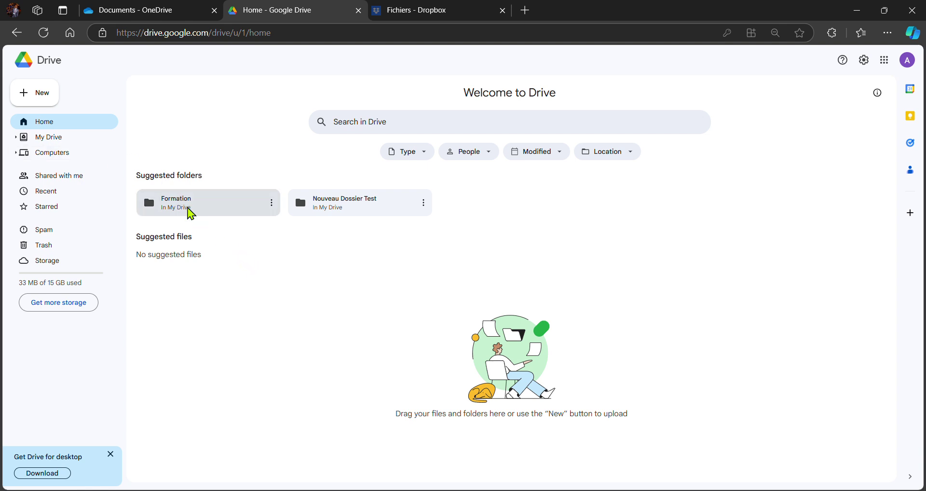
left_click(29, 98)
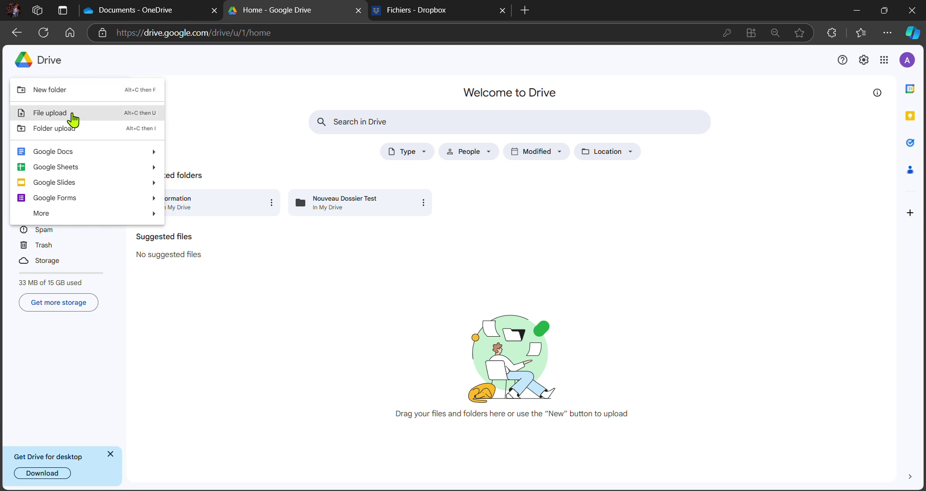
left_click(71, 117)
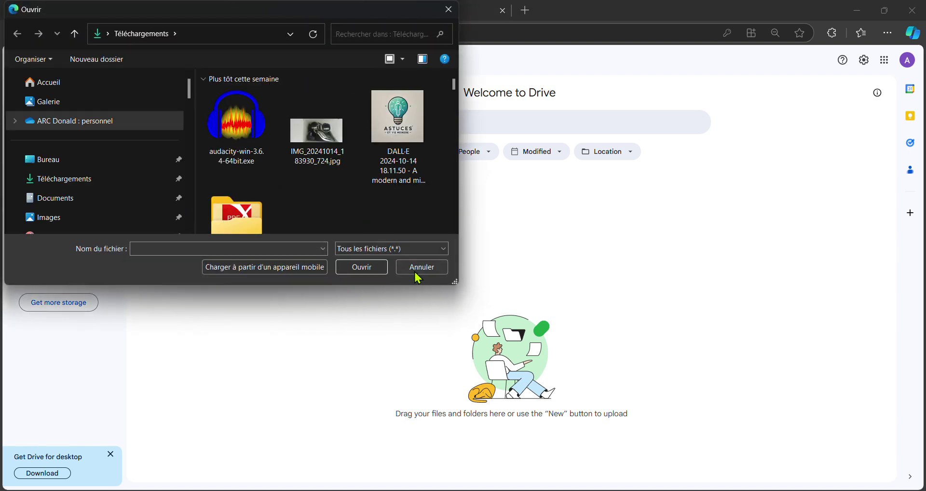
left_click(420, 267)
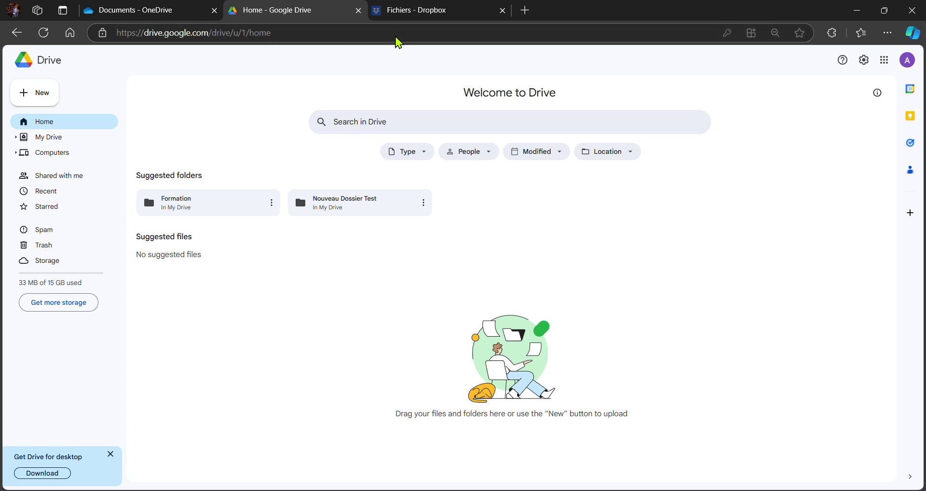
Switch to Dropbox, examine its options for creating folders and documents and for importing, and dismiss them without creating anything.
left_click(381, 16)
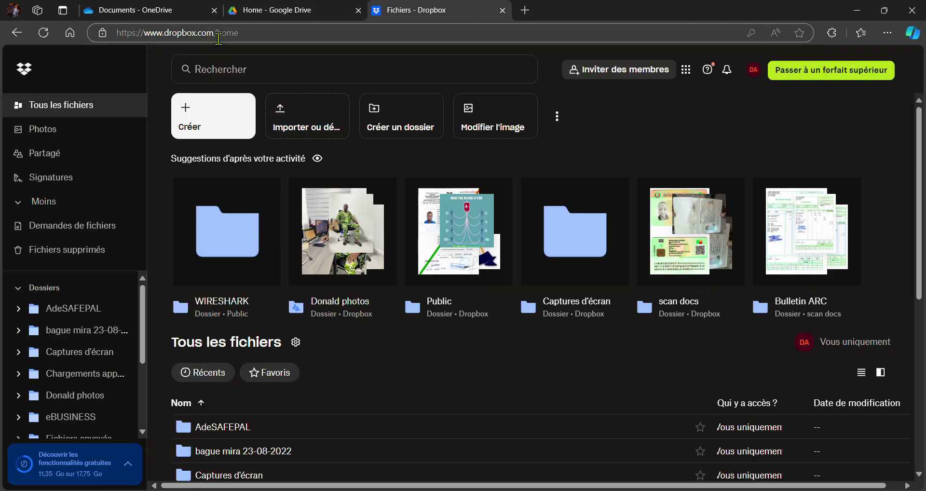
left_click(213, 128)
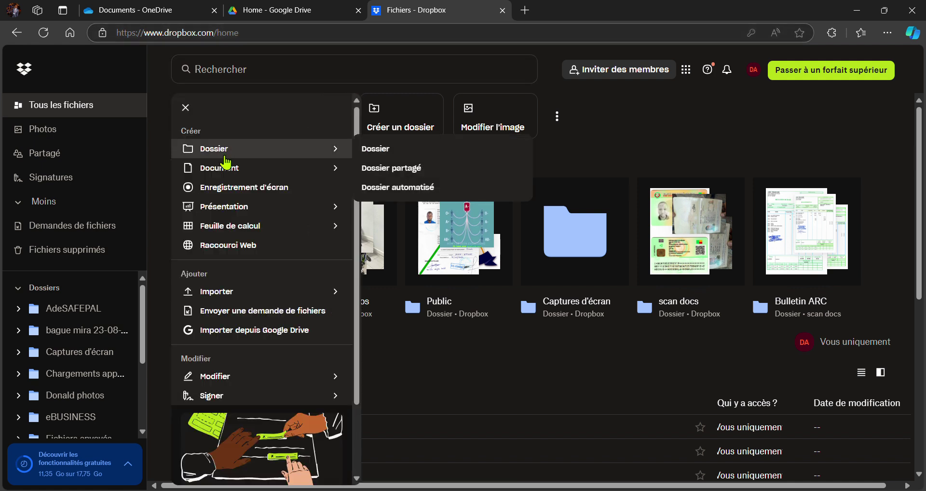
mouse_move(235, 175)
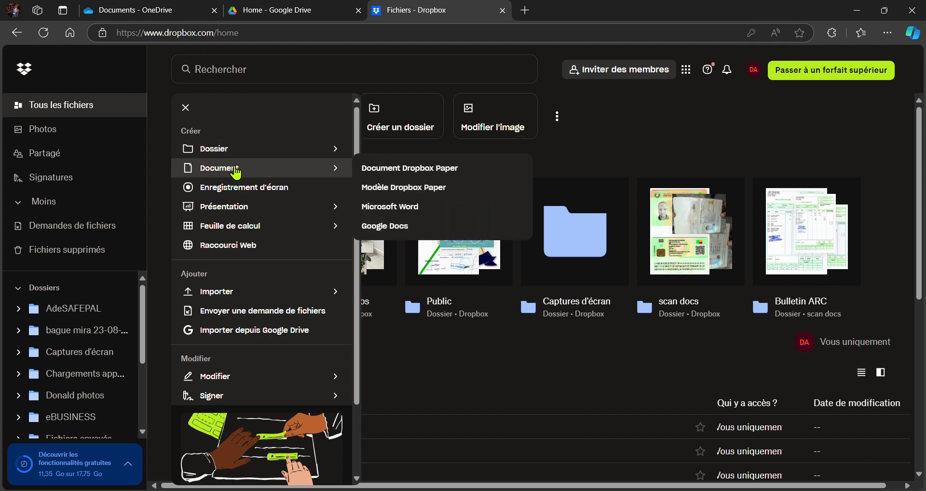
mouse_move(253, 293)
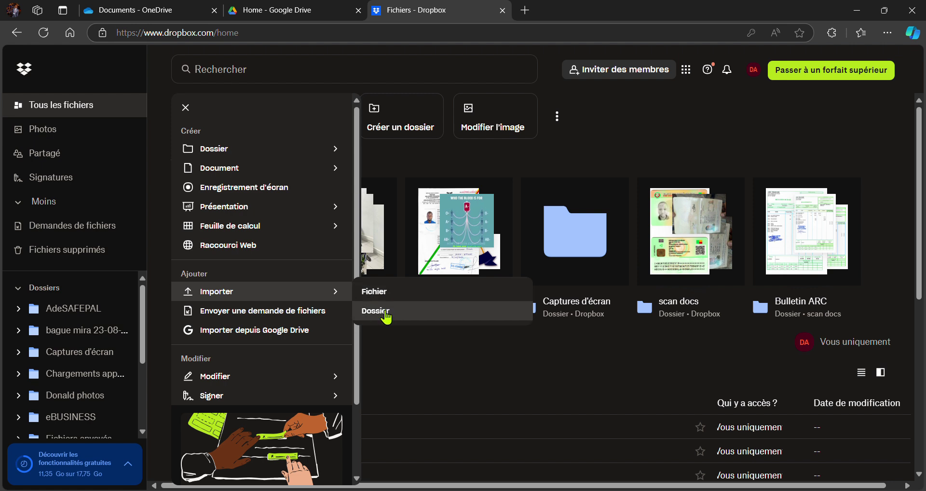
left_click(599, 133)
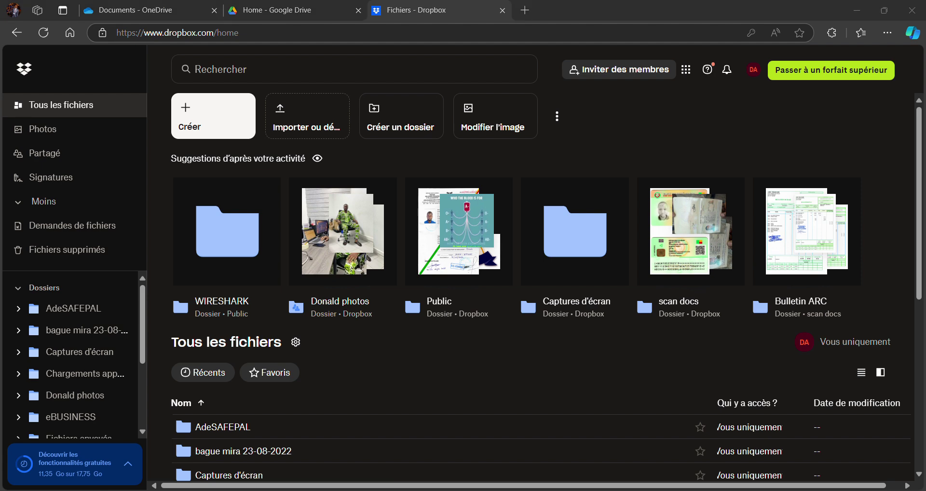
Minimise the web browser to return to the Ep4 workbook in Excel and show the "ep4" worksheet.
left_click(858, 10)
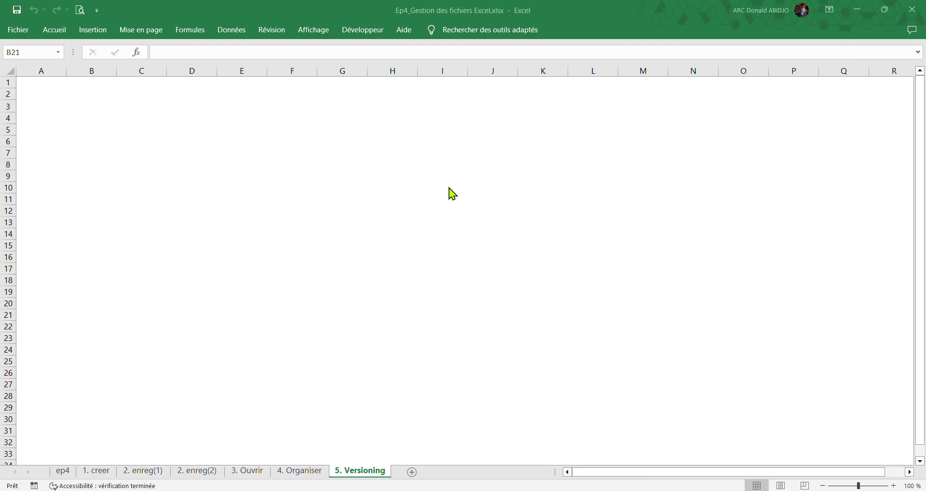
left_click(63, 471)
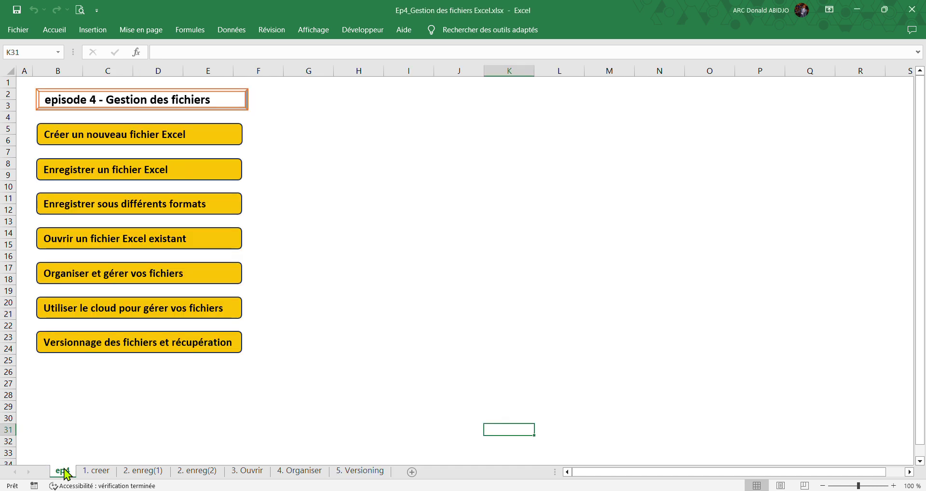